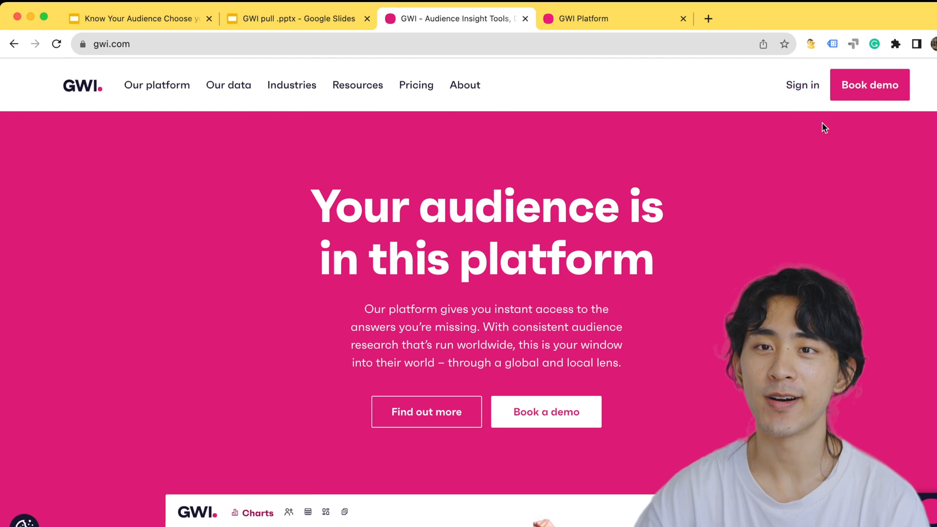
Open the Audiences section of GWI Platform and start a new audience
scroll(444, 508, "down", 6)
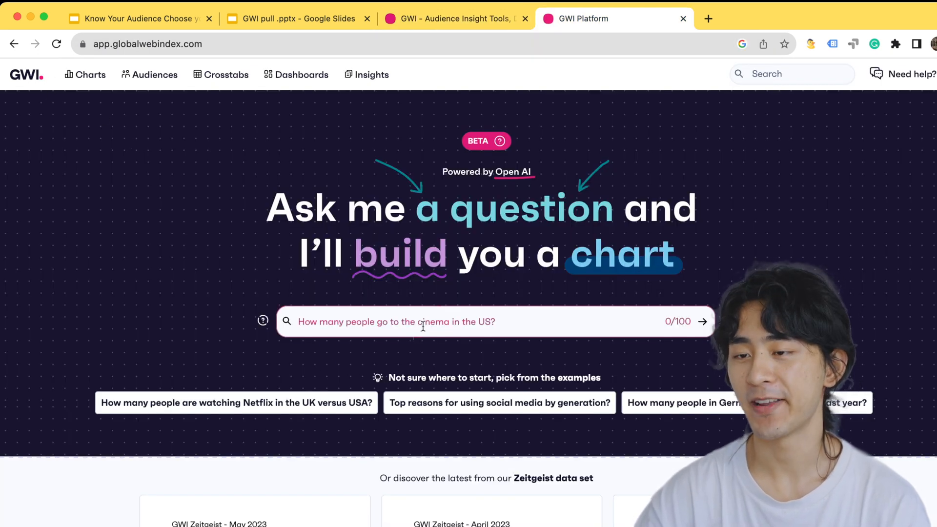
left_click(509, 323)
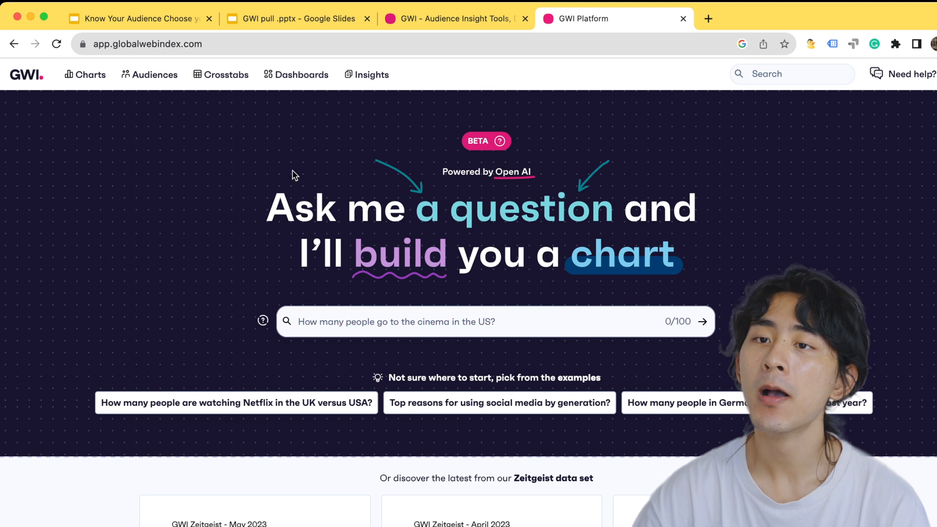
left_click(169, 82)
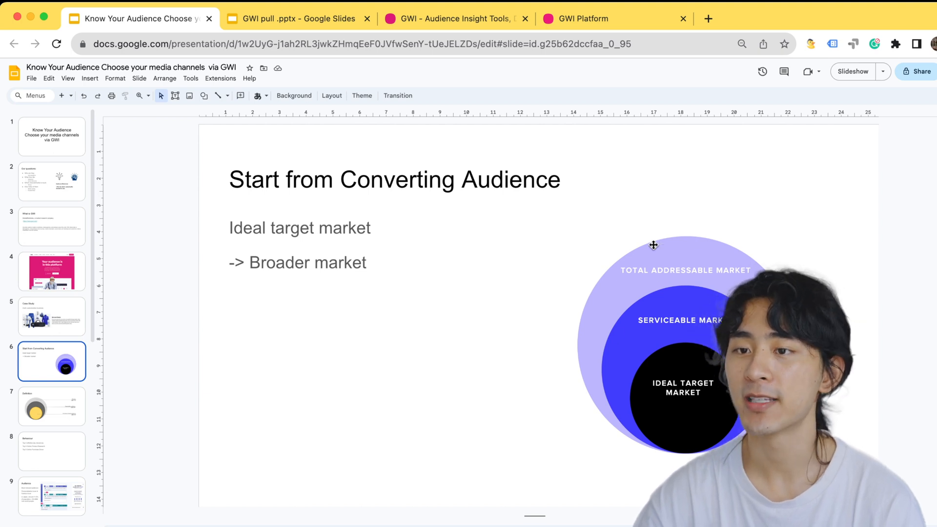
left_click(639, 20)
left_click(115, 321)
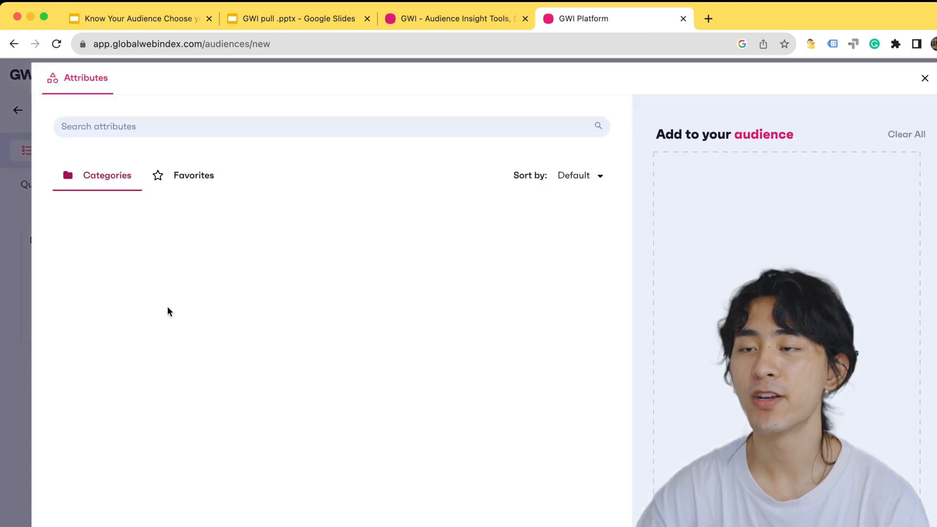
left_click(245, 133)
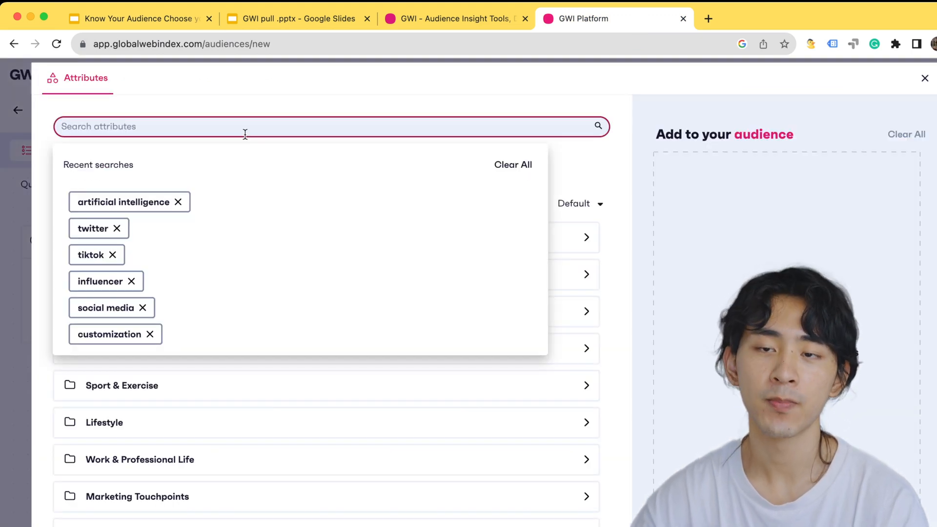
left_click(312, 115)
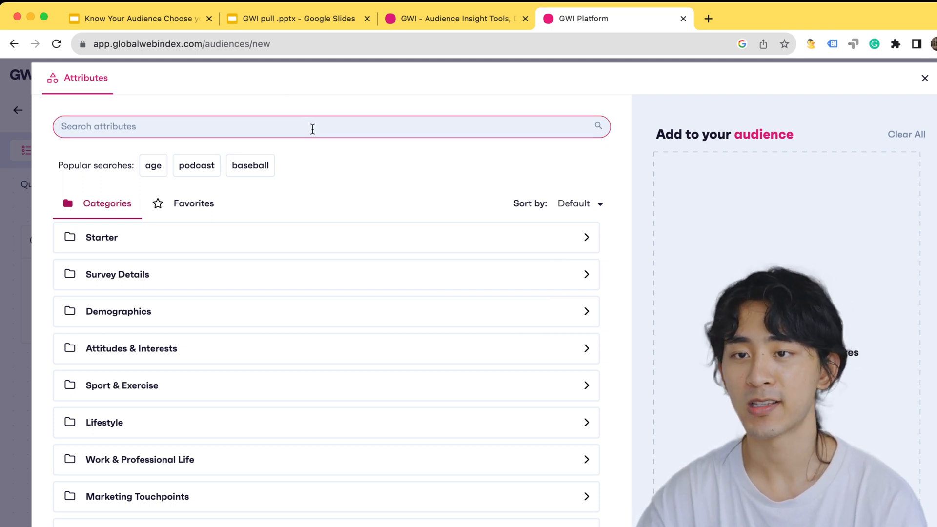
left_click(312, 130)
type("f")
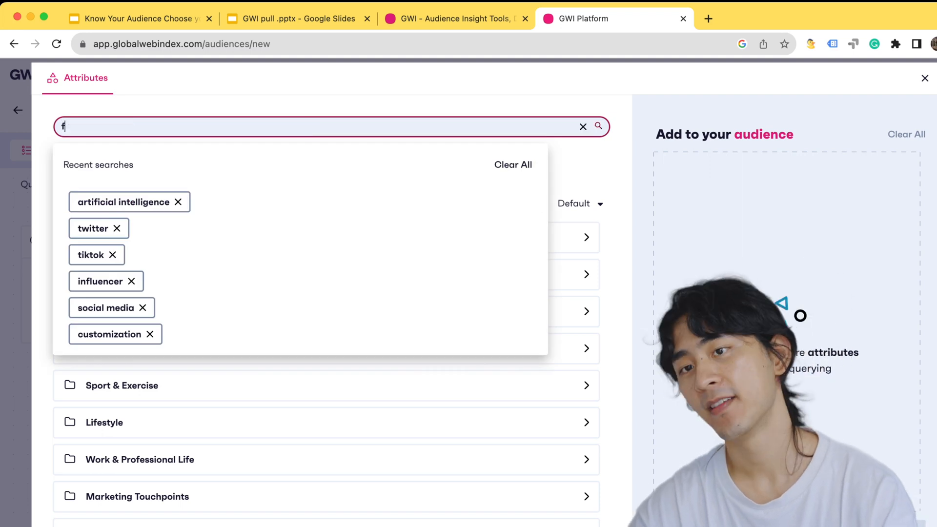
type("ashion")
key("Return")
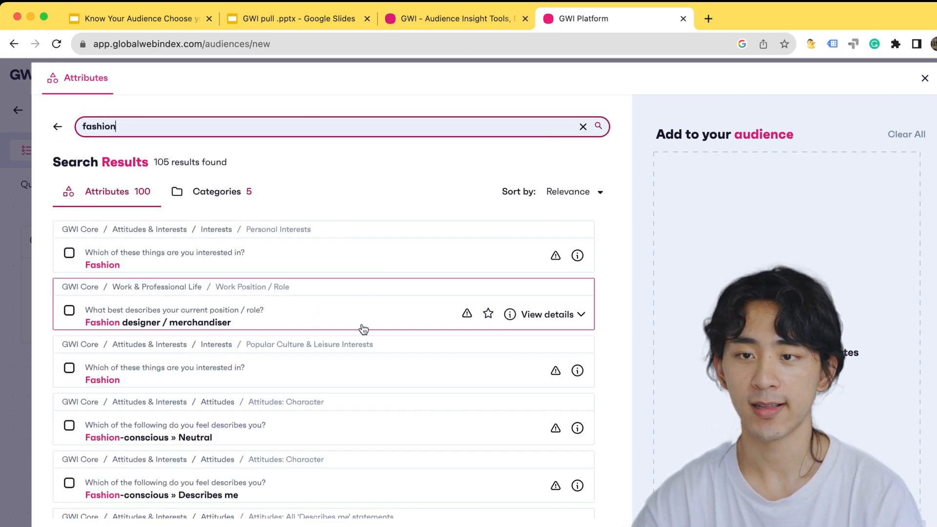
left_click(394, 254)
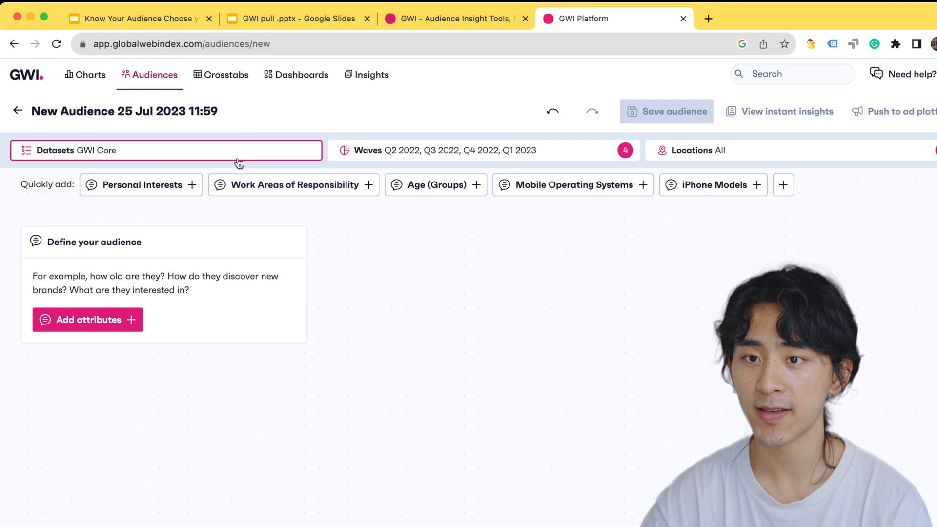
Review the data sets available for the new audience and the wave options under 2023 and 2022
left_click(88, 153)
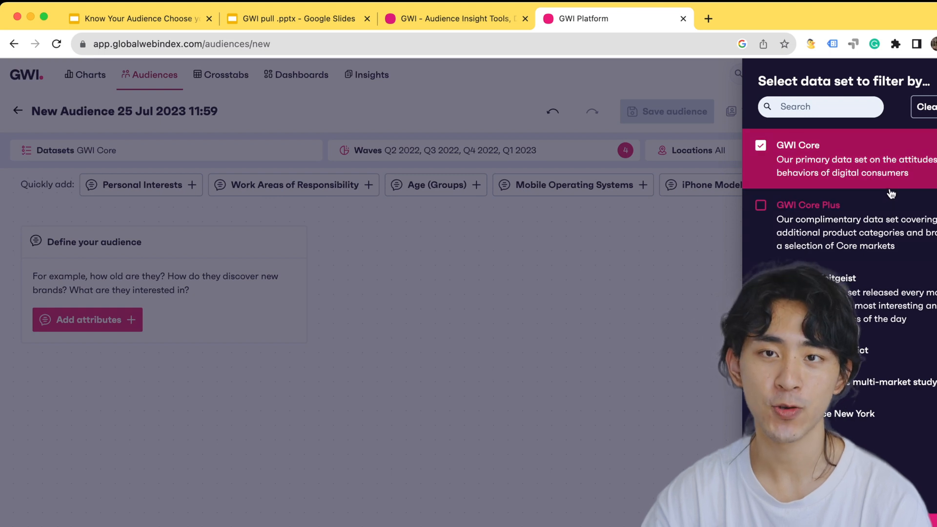
left_click(459, 315)
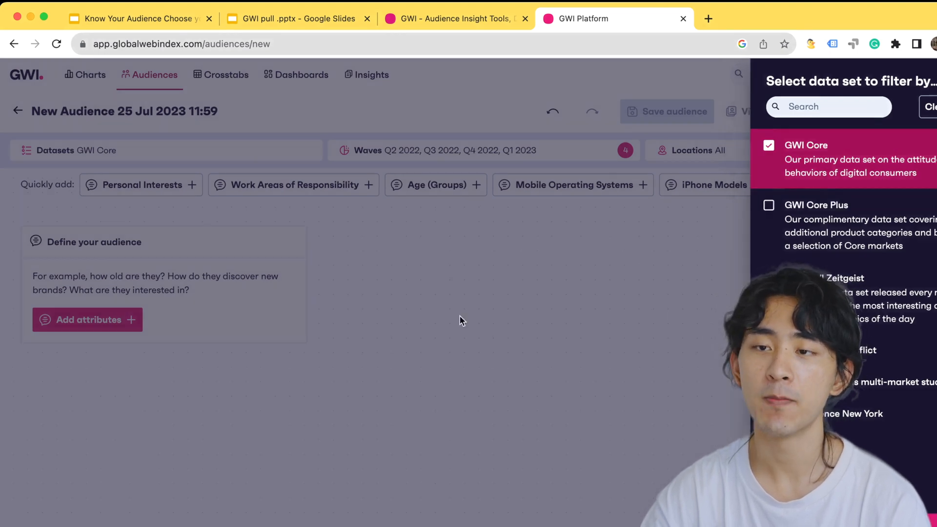
left_click(477, 152)
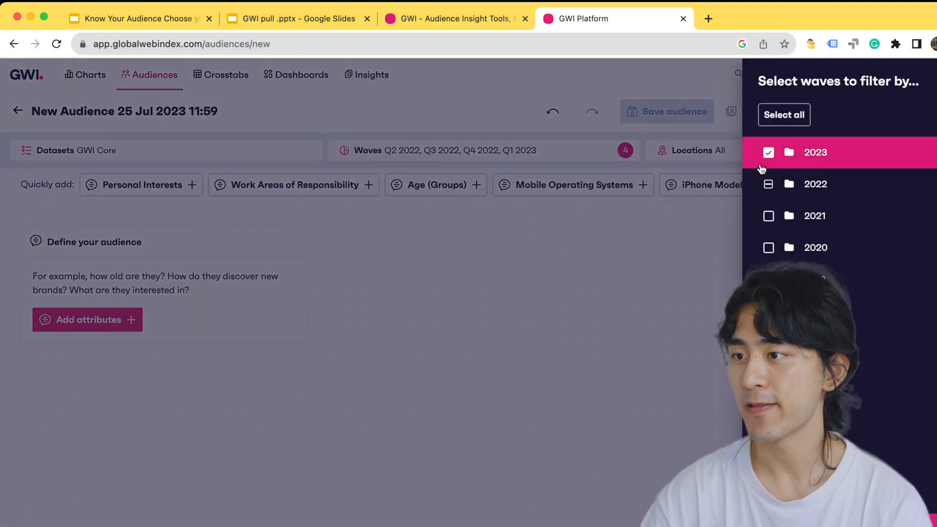
left_click(829, 153)
left_click(844, 216)
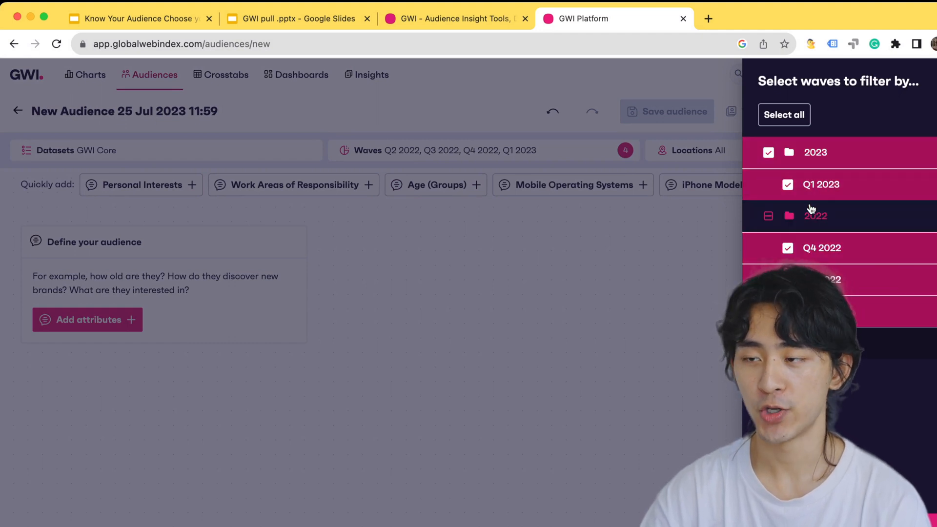
left_click(491, 158)
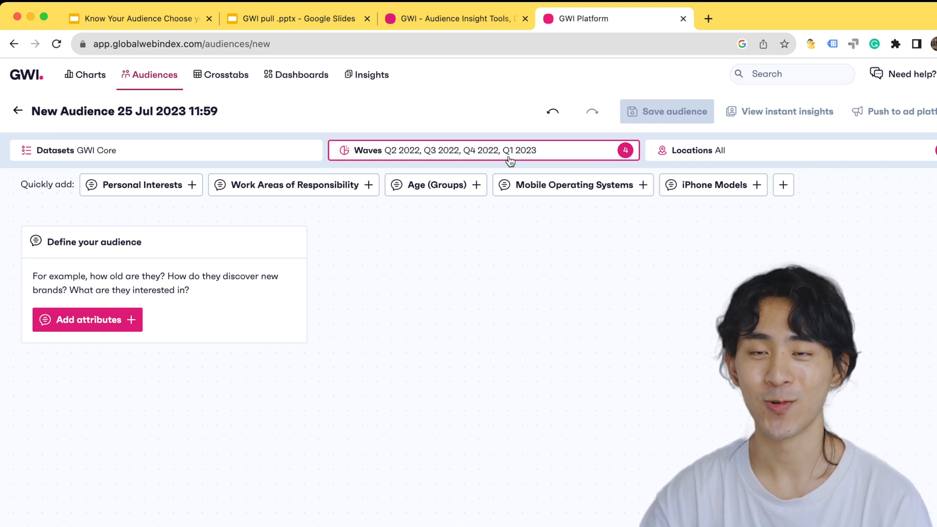
Deselect Americas, Asia Pacific, Europe and Middle East & Africa in the audience's location filter
left_click(699, 161)
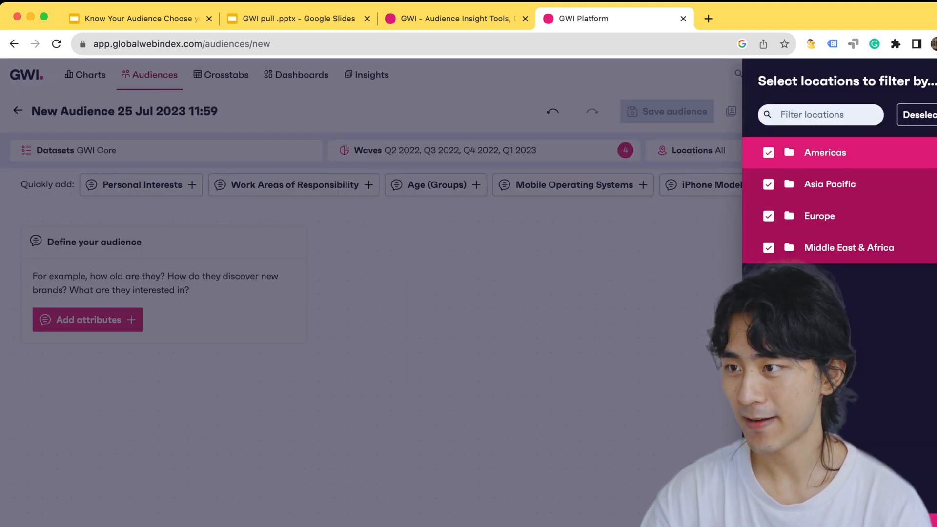
left_click(936, 153)
left_click(935, 153)
left_click(935, 184)
left_click(936, 186)
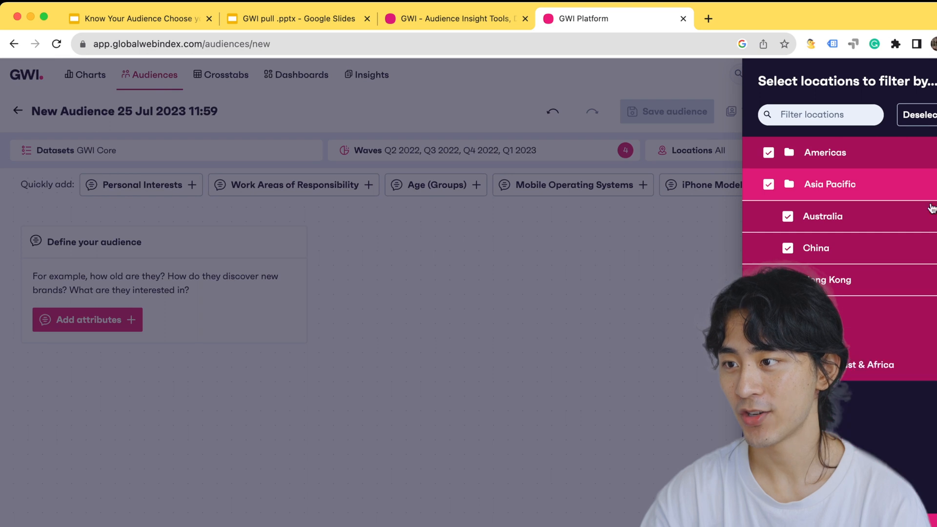
left_click(769, 156)
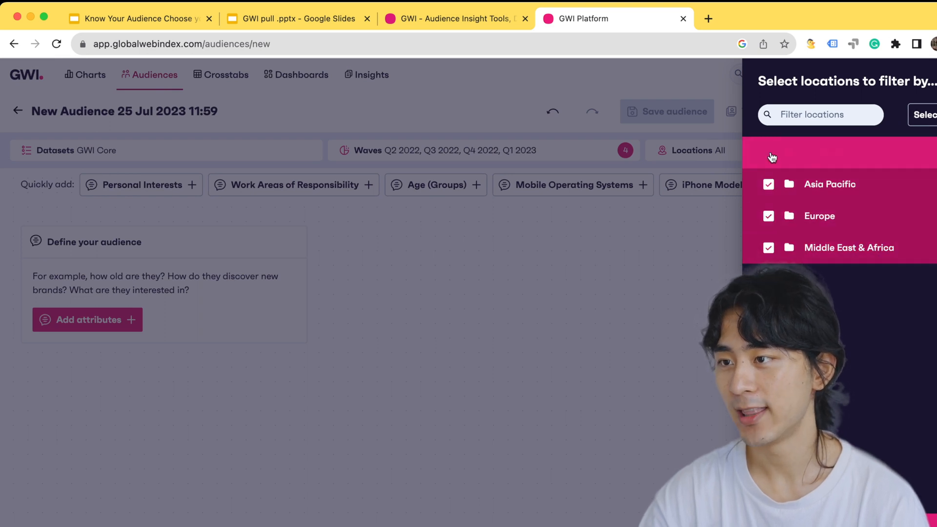
left_click(770, 193)
left_click(770, 186)
left_click(838, 189)
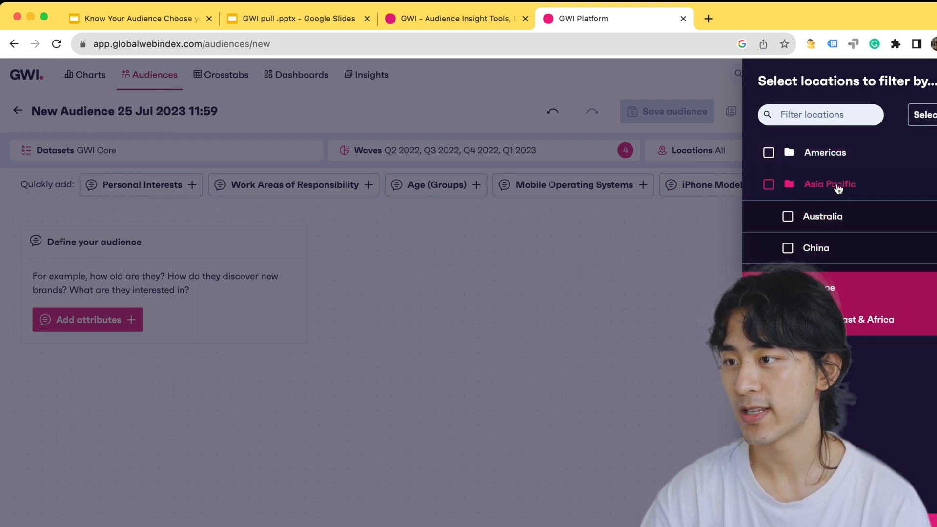
left_click(768, 218)
left_click(768, 217)
left_click(823, 221)
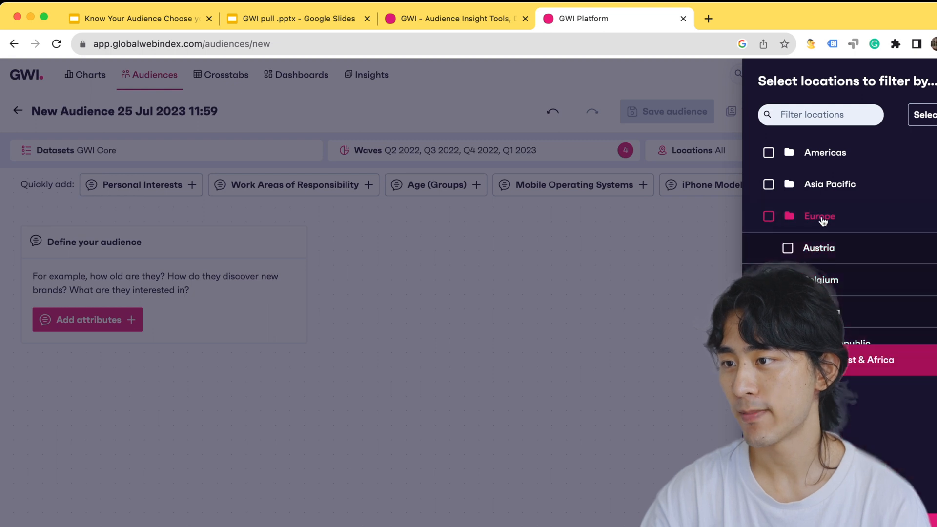
left_click(768, 249)
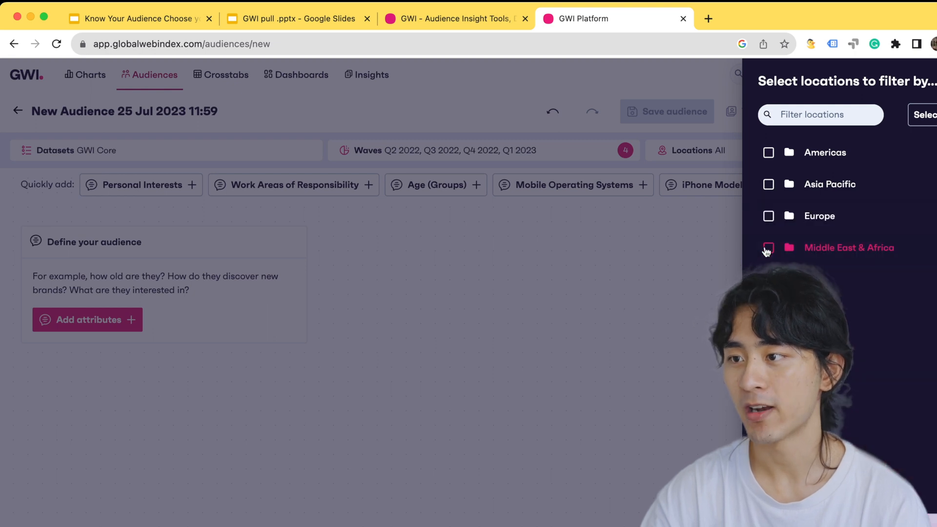
Find Japan in the location filter and make it the audience's only location
left_click(840, 119)
type("japan")
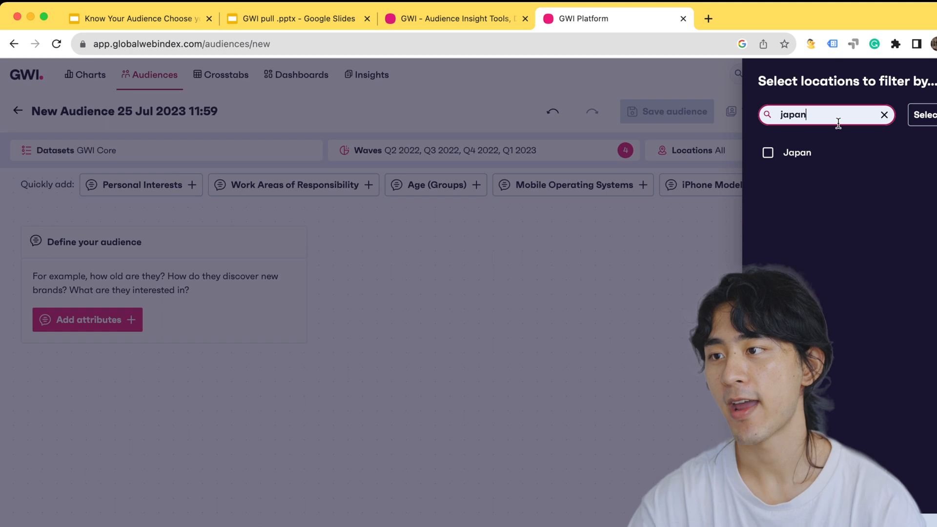
left_click(769, 153)
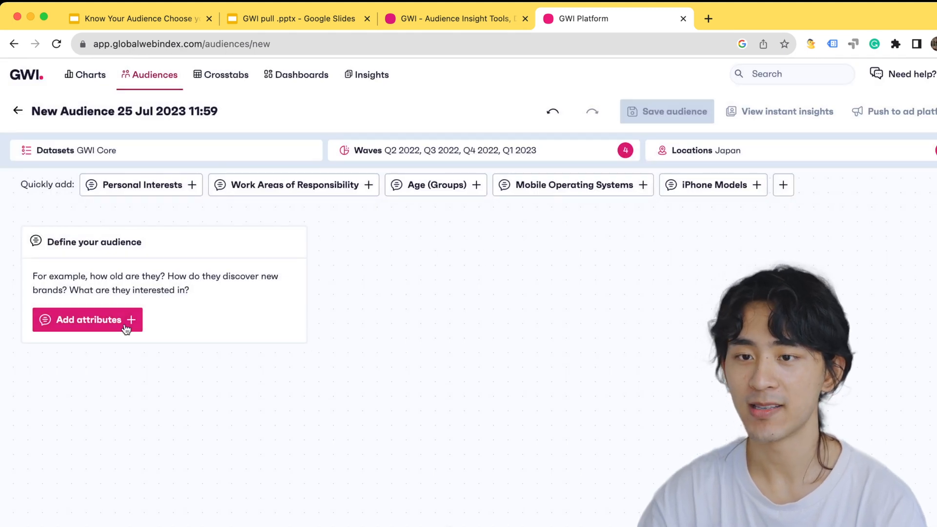
Search the attributes for fashion and add the Personal Interests attribute Fashion to the audience
left_click(100, 319)
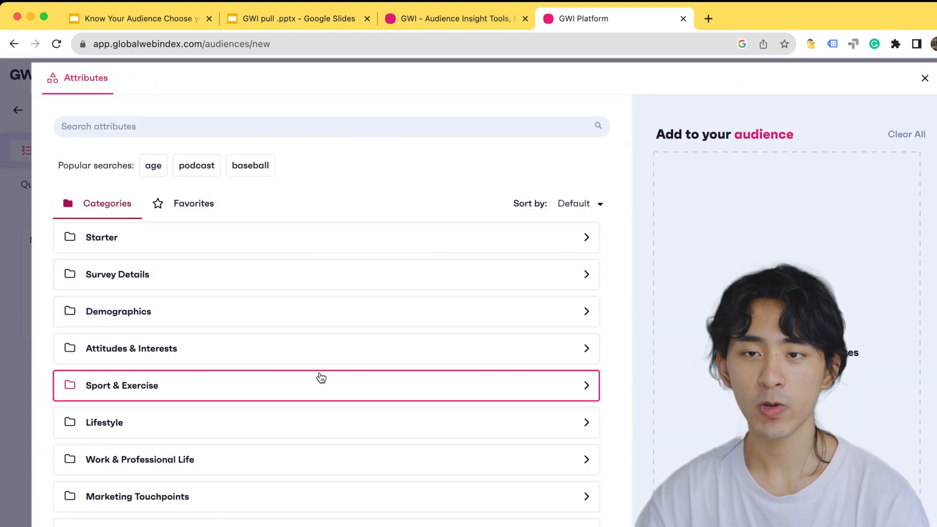
left_click(322, 132)
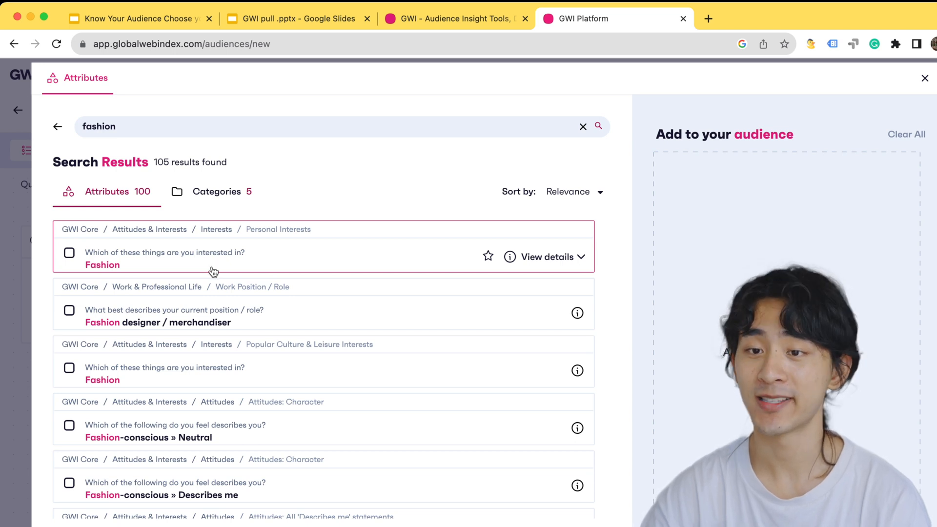
left_click(178, 259)
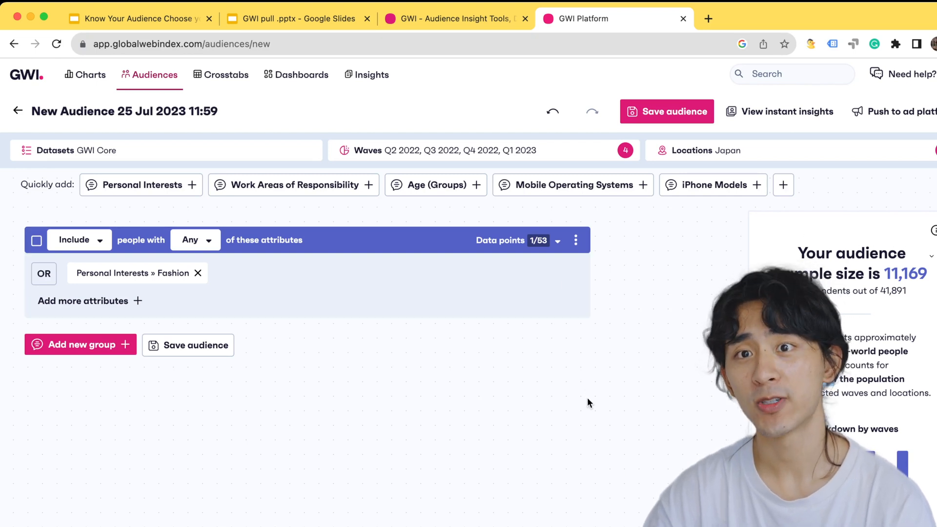
Start a new attribute group for the audience and enter "online customization" as the attribute search
left_click(82, 342)
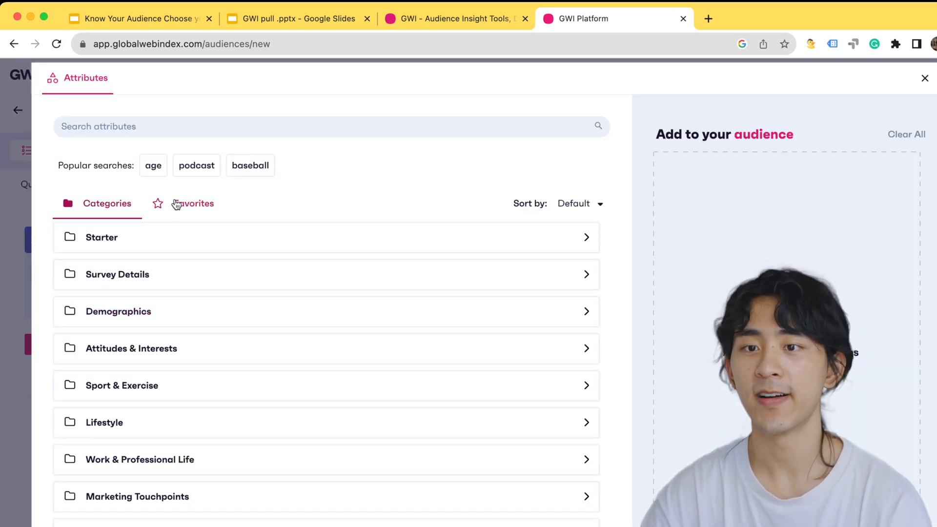
left_click(139, 127)
type("d")
key("BackSpace")
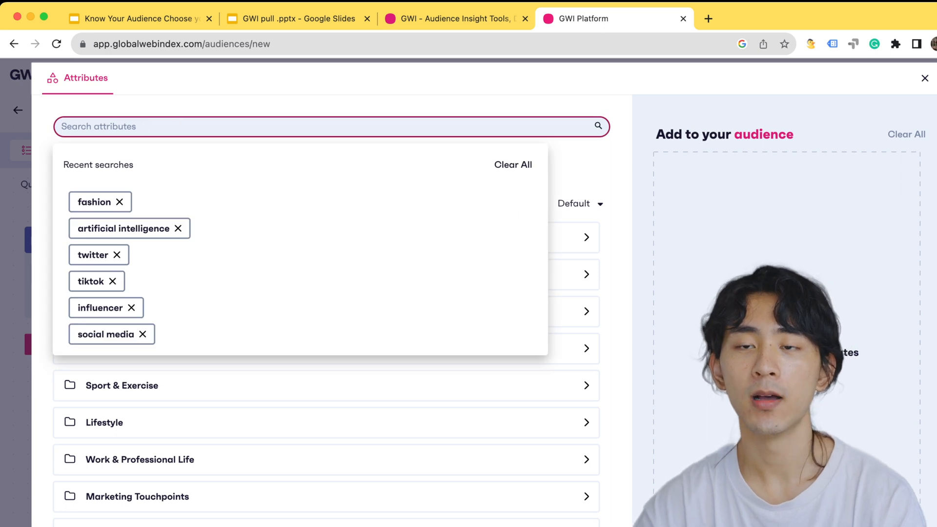
type("ca")
key("BackSpace")
key("BackSpace")
type("online")
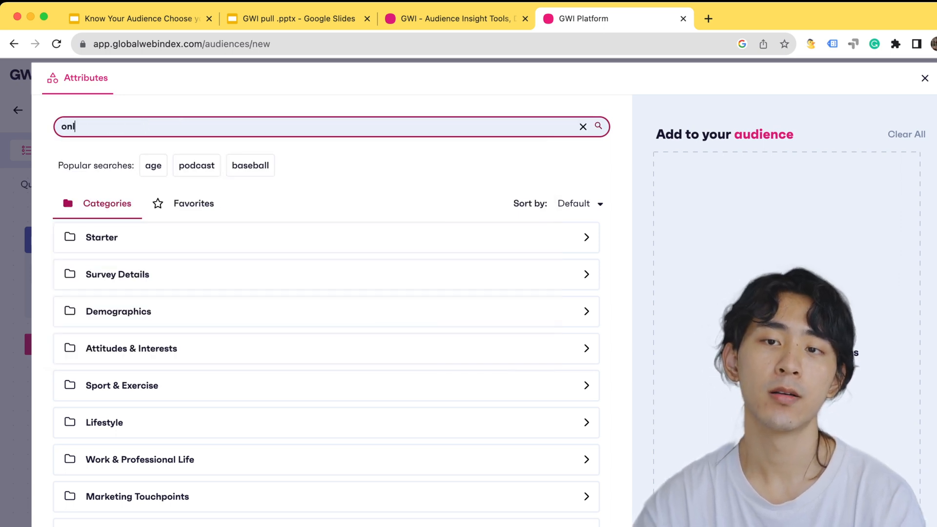
key("super+a")
type("online c")
key("BackSpace")
type("customization")
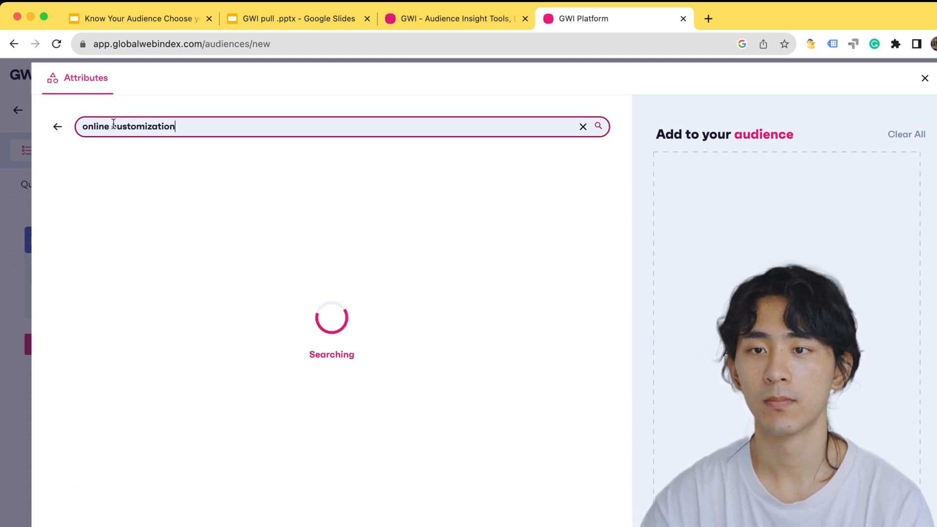
Shorten the attribute search to "customization" and add the brand action "Offer customized / personalized products" as the second group
left_click_drag(112, 126, 76, 128)
key("BackSpace")
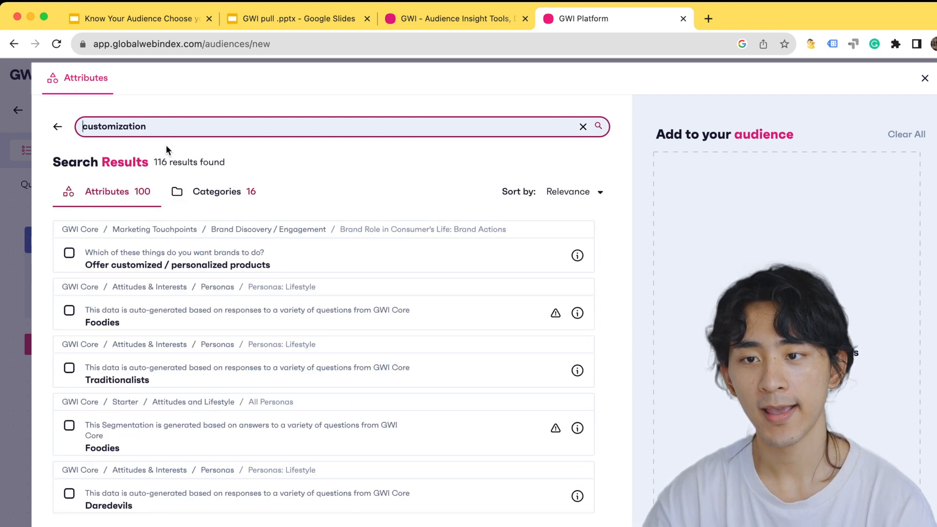
left_click(219, 245)
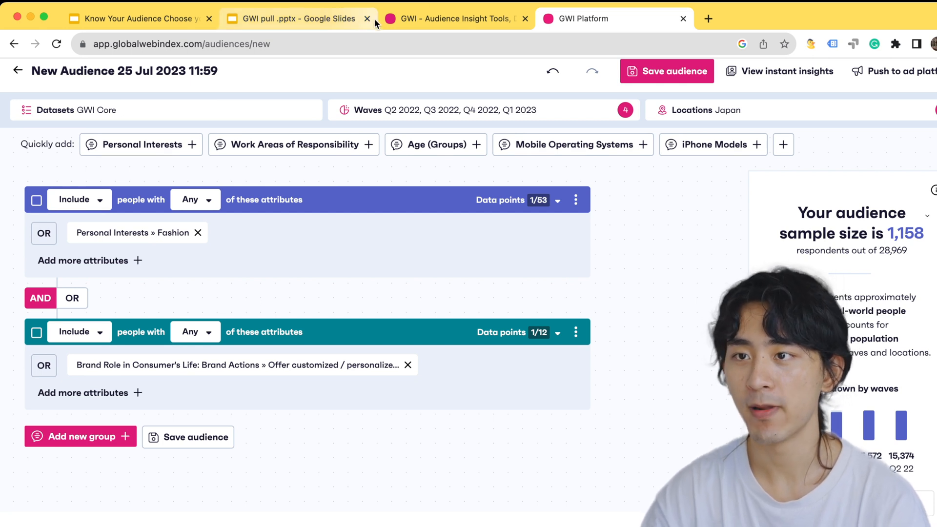
Consult the "Start from Converting Audience" slide in Google Slides and return to GWI Platform
left_click(143, 18)
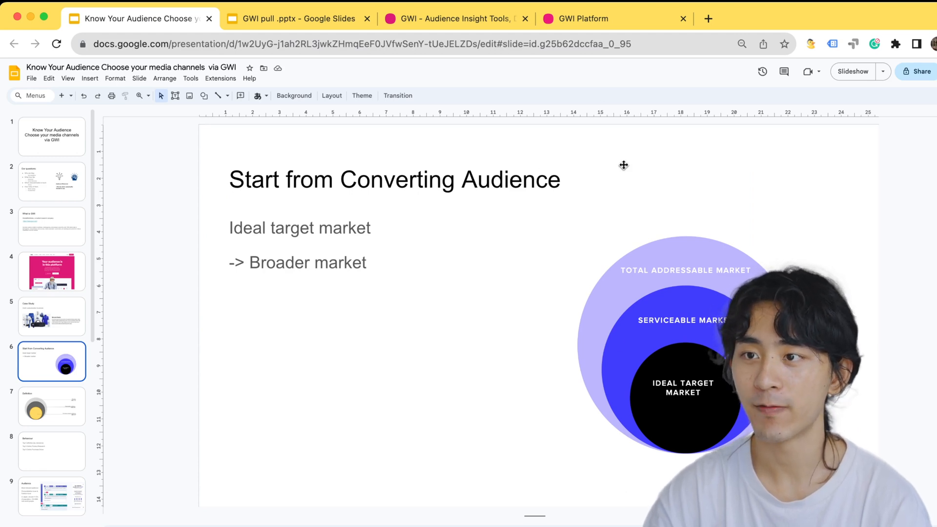
left_click(615, 18)
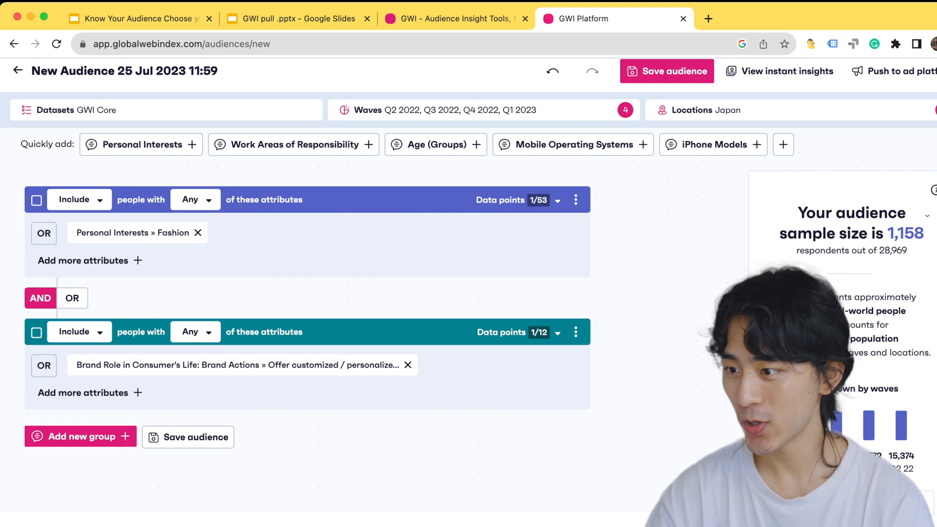
Save the new audience of fashion-interested people in Japan who want customized products, pasting in its name
scroll(468, 293, "down", 1)
scroll(683, 121, "up", 2)
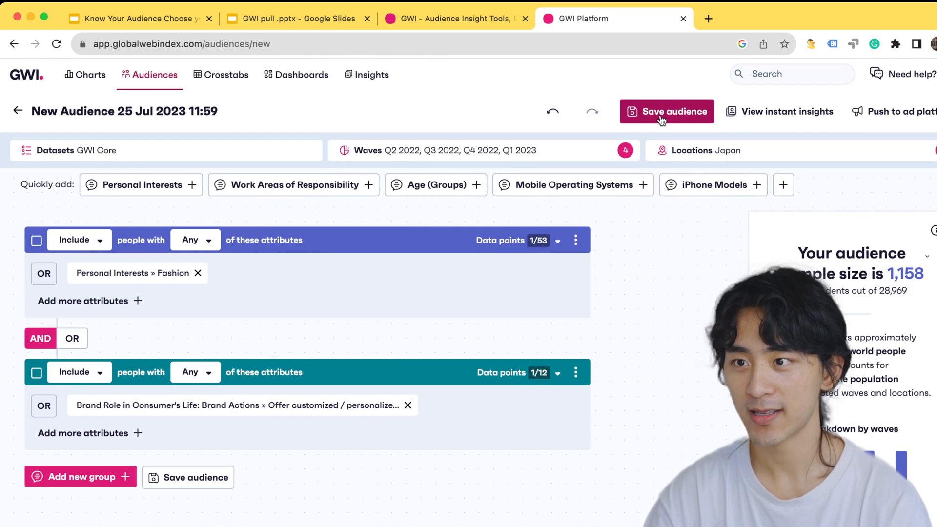
left_click(661, 112)
type("JP clothes customization audience")
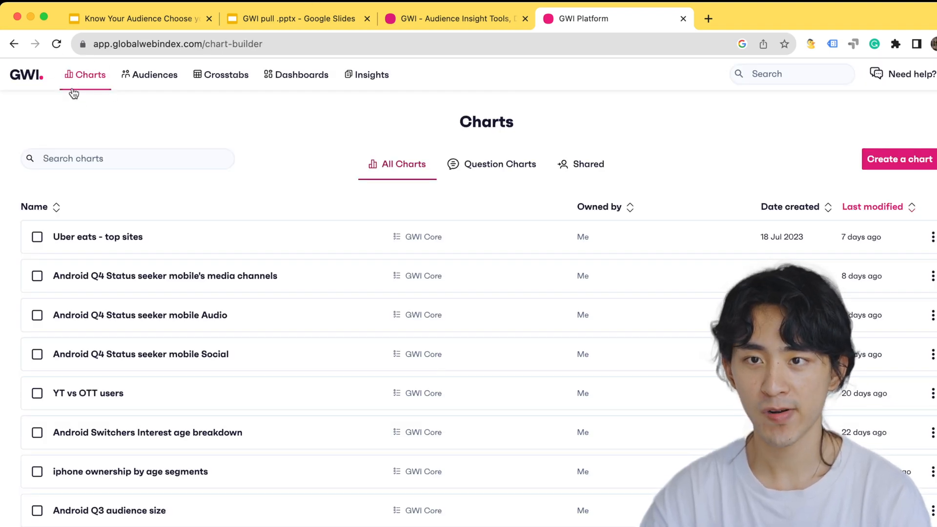
Create a new chart and filter its locations to Japan
left_click(915, 164)
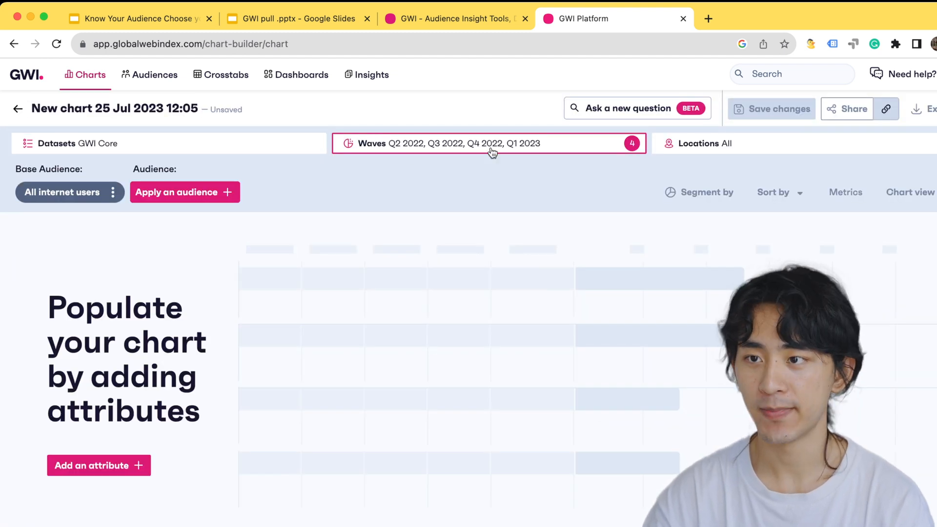
left_click(503, 151)
left_click(472, 178)
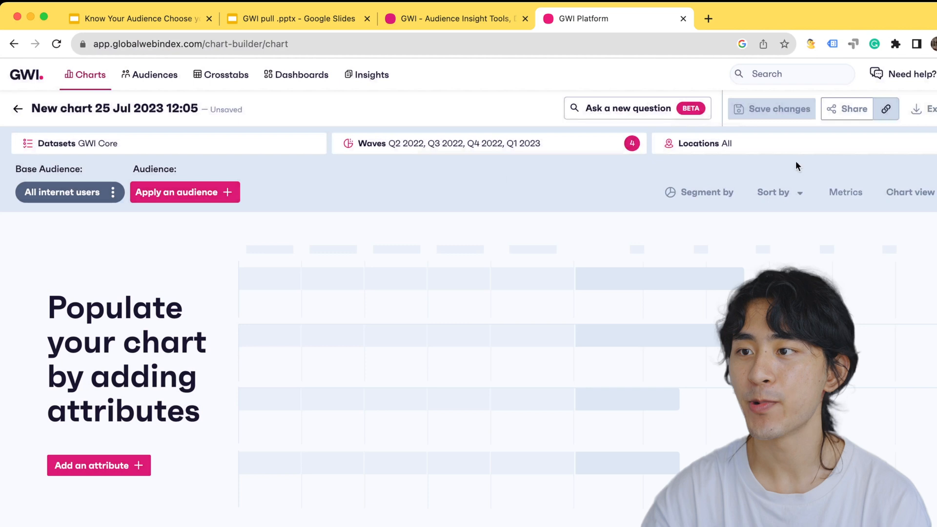
left_click(815, 145)
left_click(769, 153)
left_click(768, 184)
left_click(768, 216)
left_click(769, 247)
left_click(817, 114)
type("Ja")
left_click(826, 153)
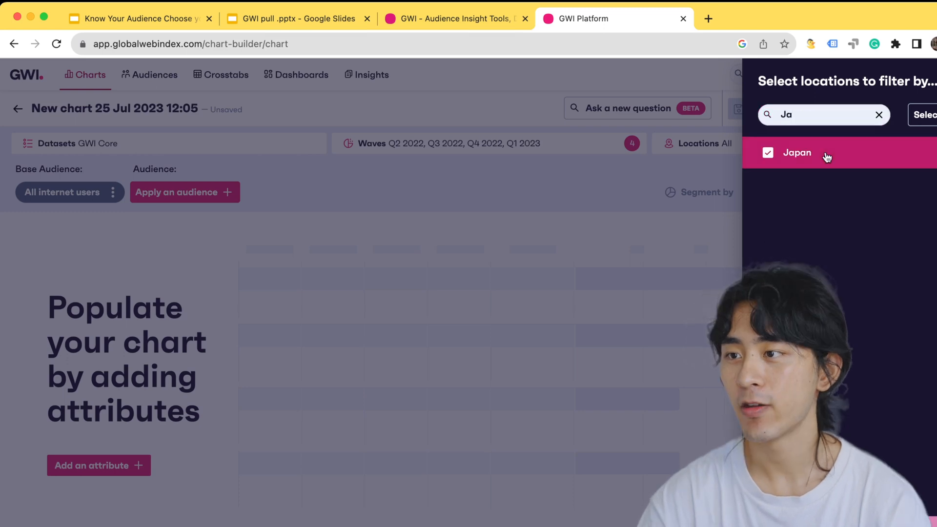
left_click(171, 203)
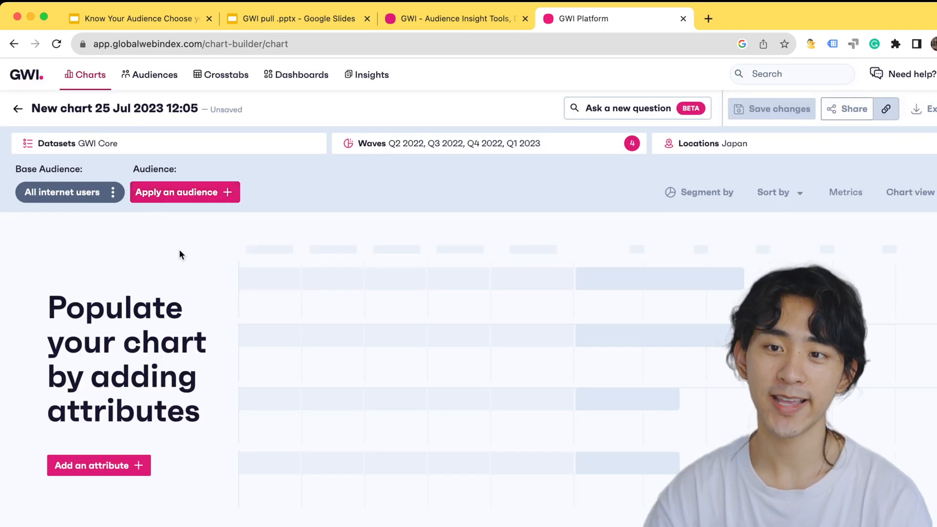
Apply the saved "Test audience" to the chart and open the attribute selection
left_click(161, 193)
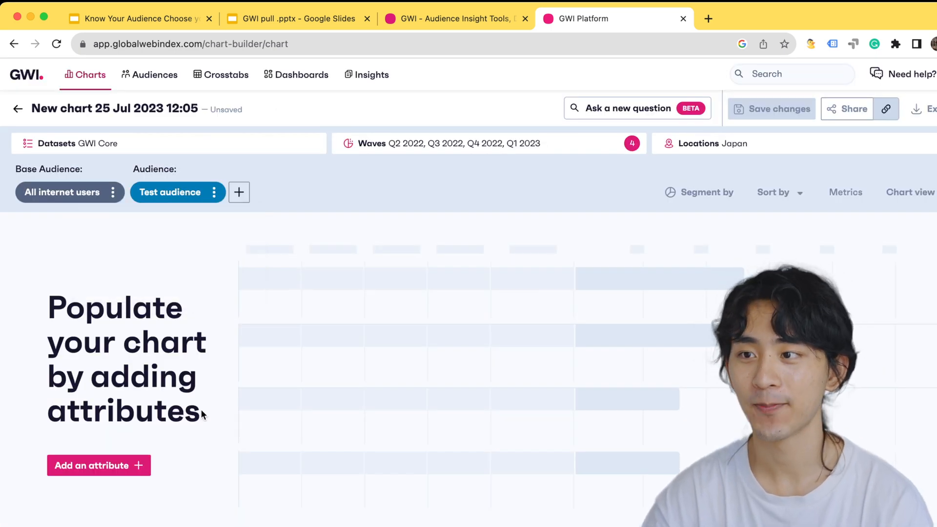
left_click(100, 466)
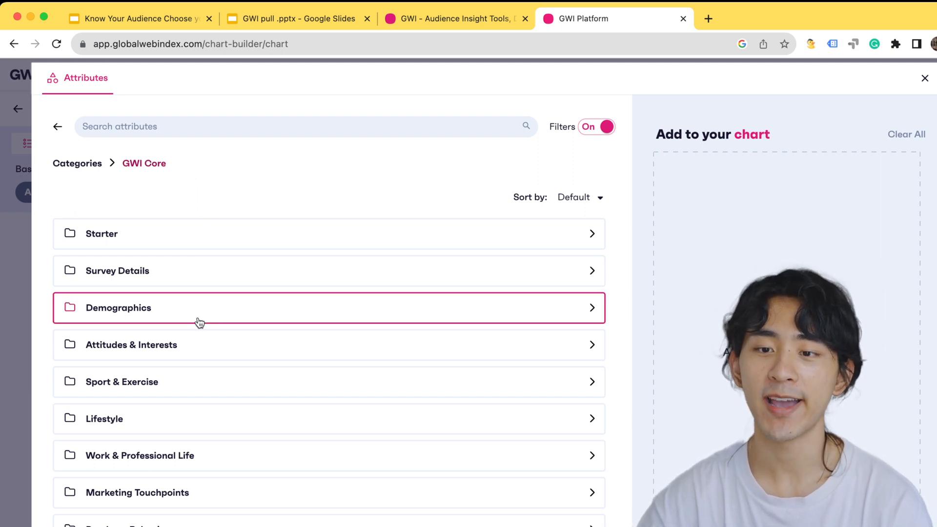
Browse the GWI Core attribute categories and consult the demographics question on the "Our questions" slide in Google Slides
scroll(198, 322, "down", 3)
scroll(199, 322, "up", 3)
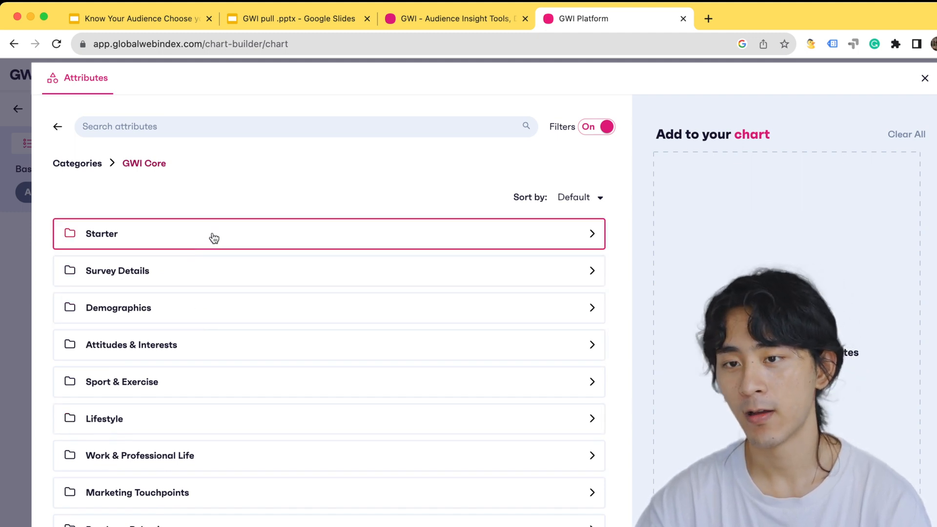
scroll(185, 378, "down", 2)
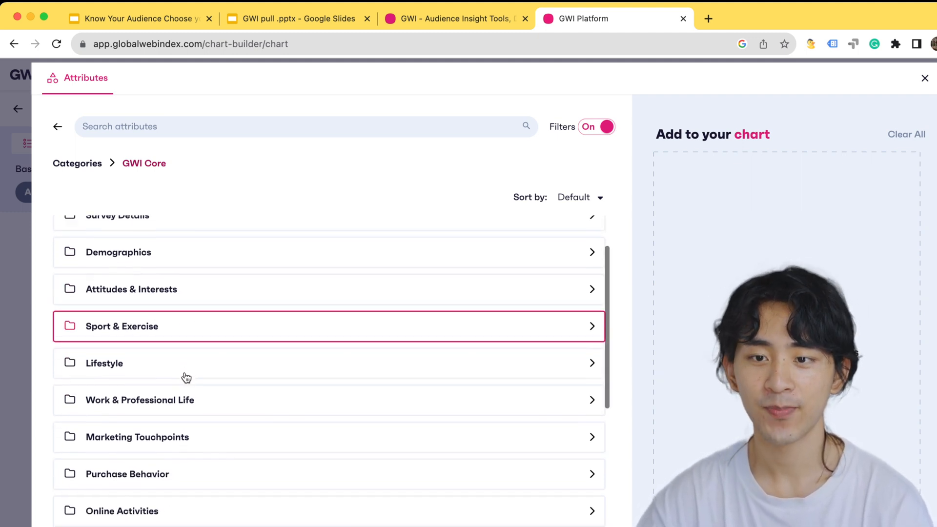
scroll(186, 377, "down", 3)
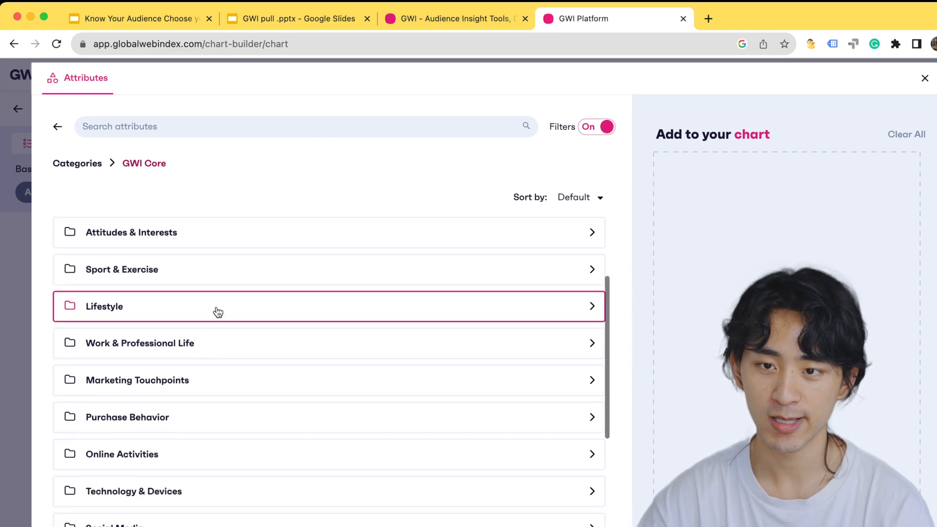
scroll(202, 396, "down", 1)
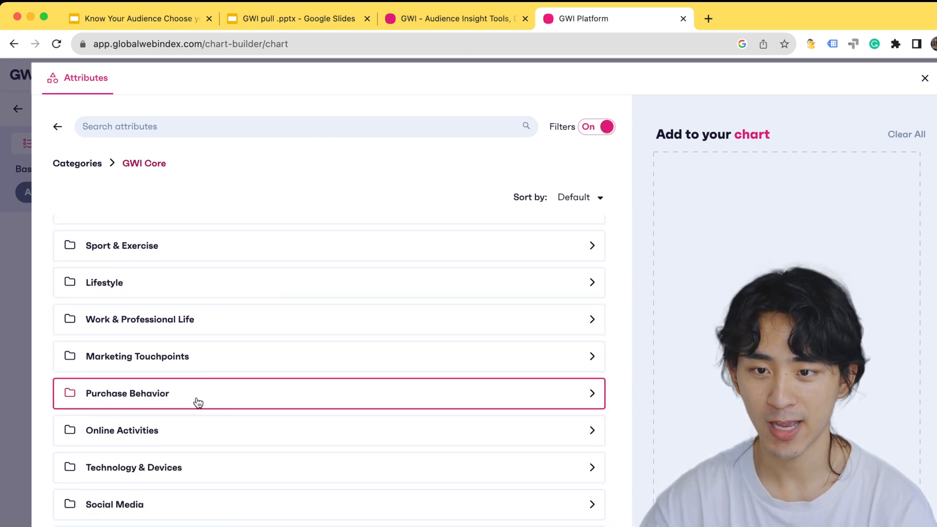
scroll(197, 438, "down", 3)
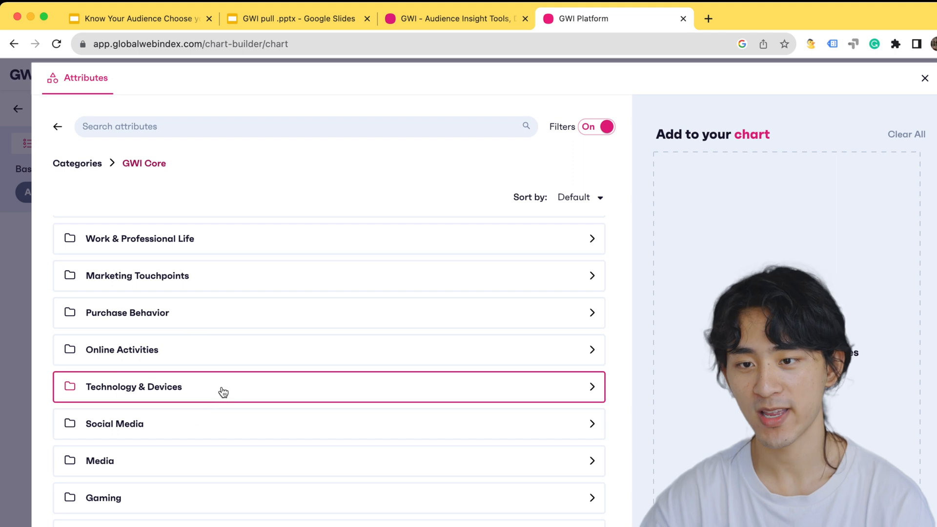
scroll(207, 428, "up", 5)
key("super+1")
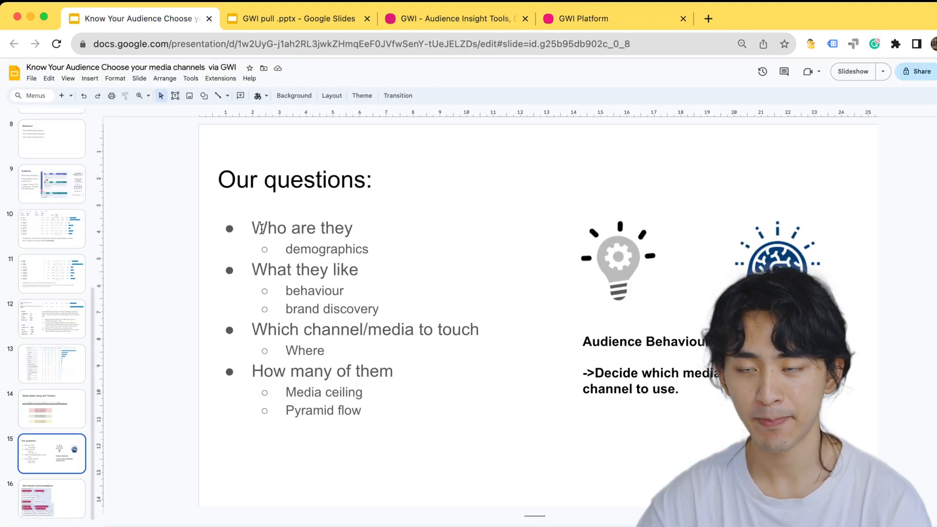
left_click_drag(254, 226, 375, 252)
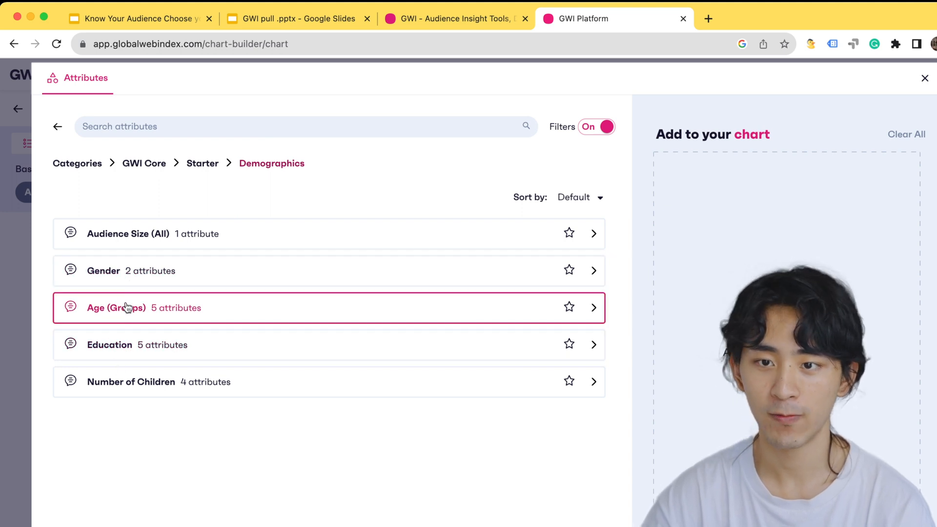
Back in GWI Platform, select the Male and Female attributes of the Gender question under Starter > Demographics
left_click(124, 280)
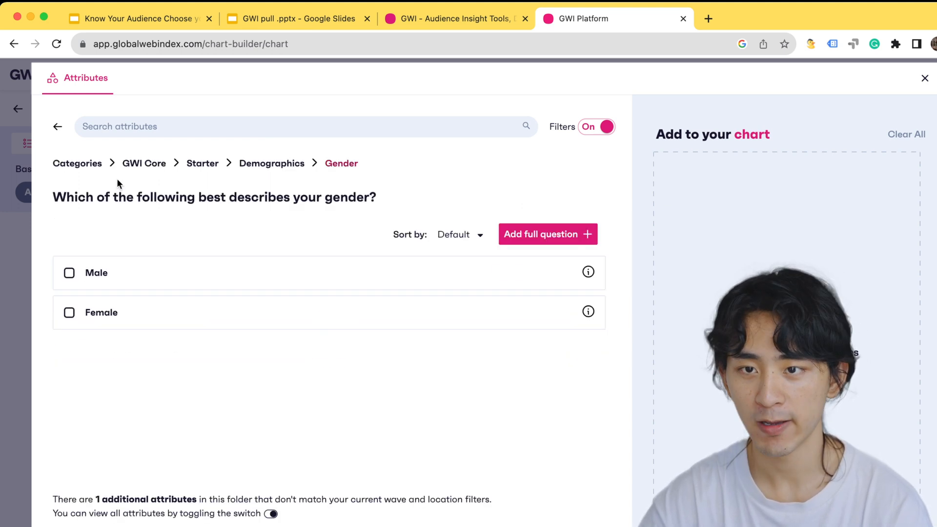
left_click(94, 278)
left_click(98, 311)
Select all five age groups: 16 to 24, 25 to 34, 35 to 44, 45 to 54 and 55 to 64
left_click(268, 165)
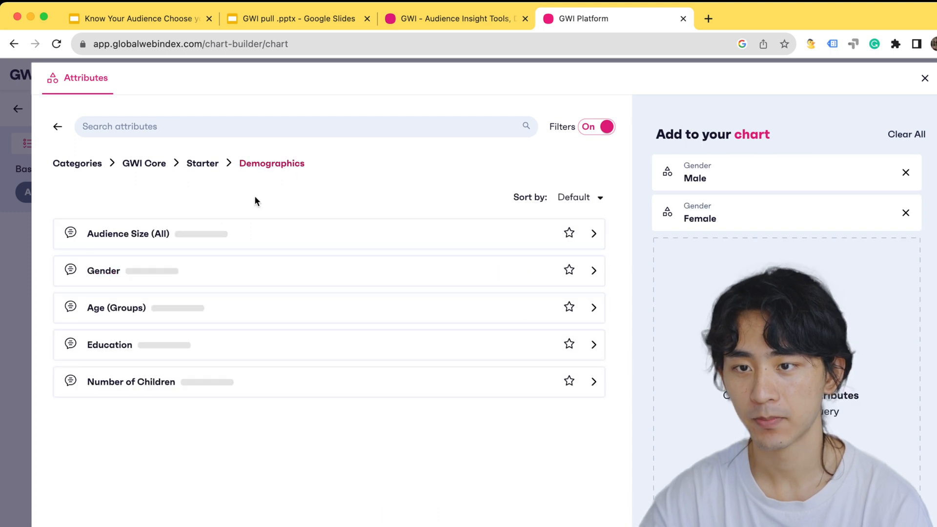
left_click(107, 319)
left_click(127, 272)
left_click(128, 312)
left_click(128, 351)
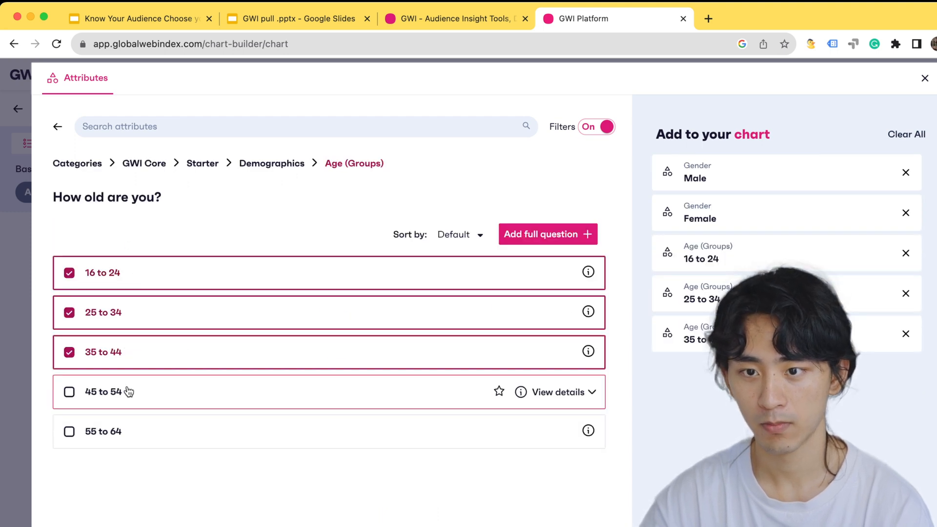
left_click(126, 392)
left_click(127, 429)
Select the education levels University degree, Postgraduate degree and Trade / technical school or college
left_click(245, 164)
left_click(199, 275)
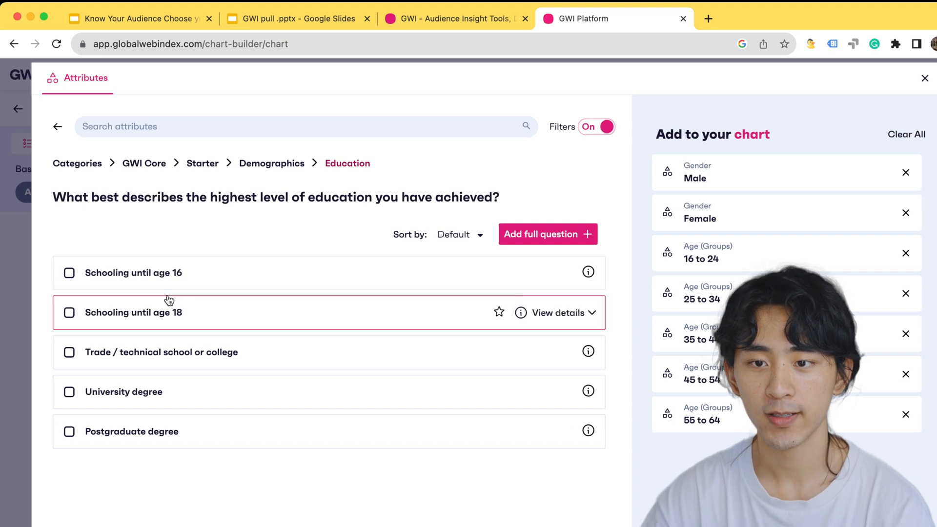
left_click(146, 407)
left_click(148, 442)
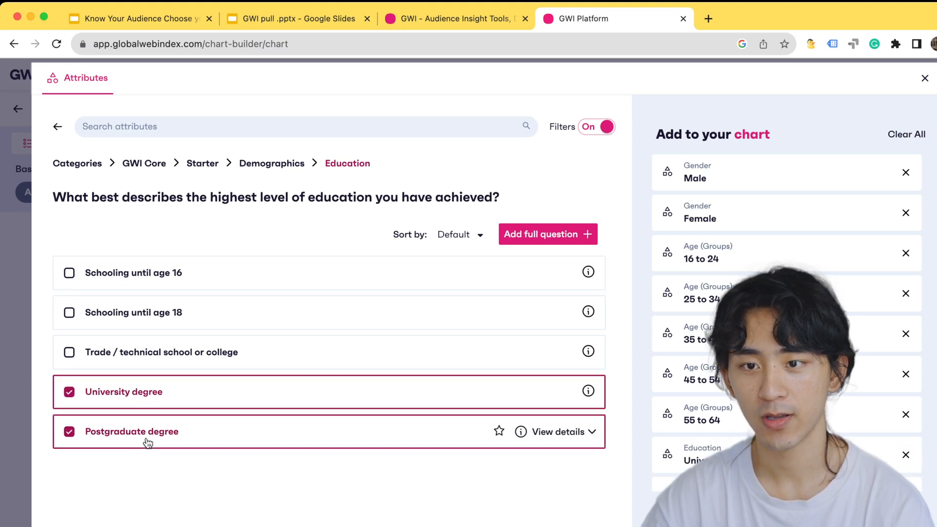
left_click(174, 355)
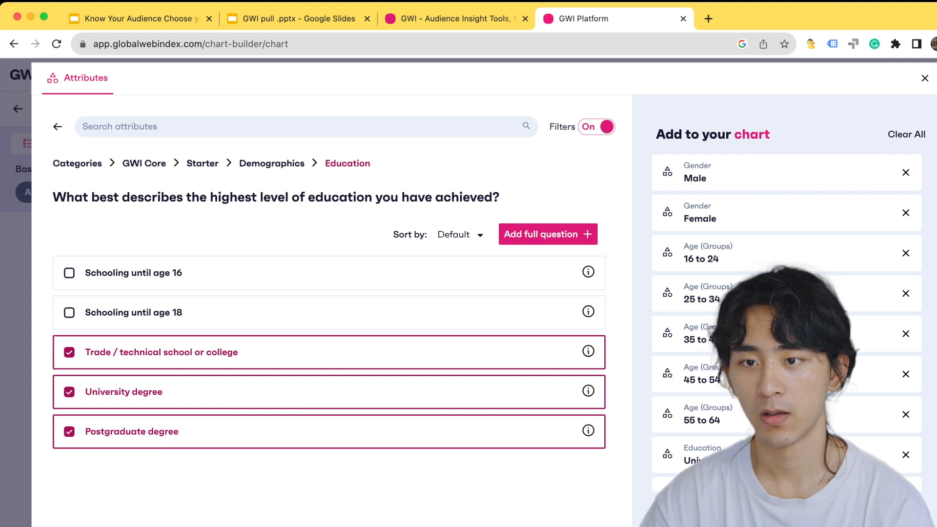
left_click(361, 321)
left_click(367, 285)
left_click(368, 284)
left_click(375, 317)
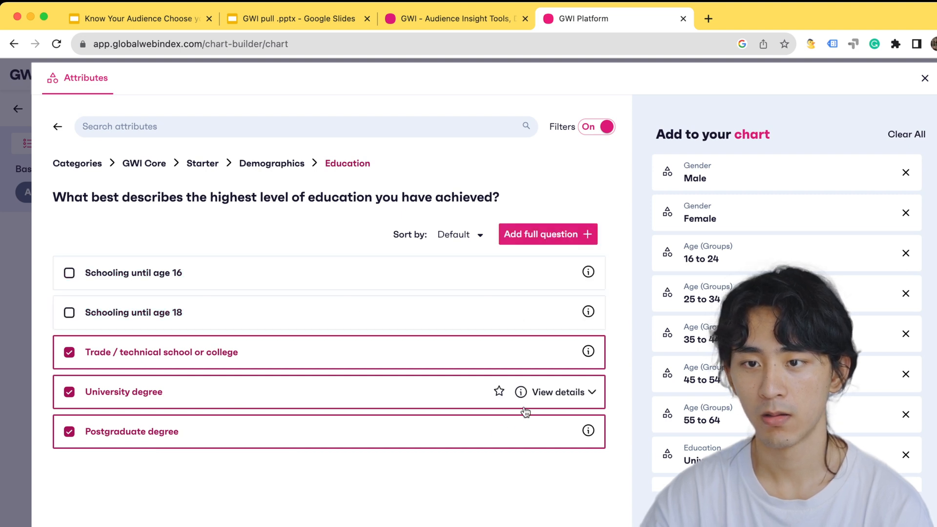
Add the selected gender, age and education attributes to the chart and look over the resulting rows
left_click(752, 510)
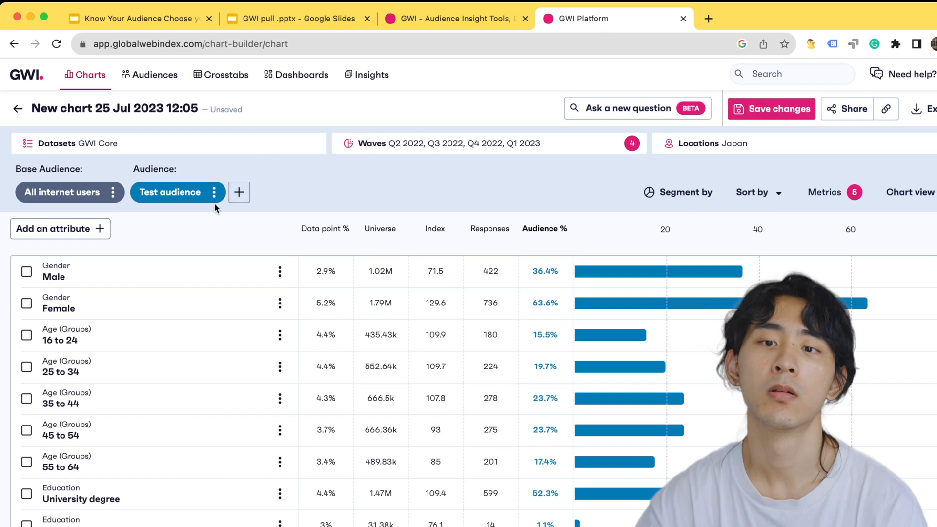
scroll(176, 404, "down", 2)
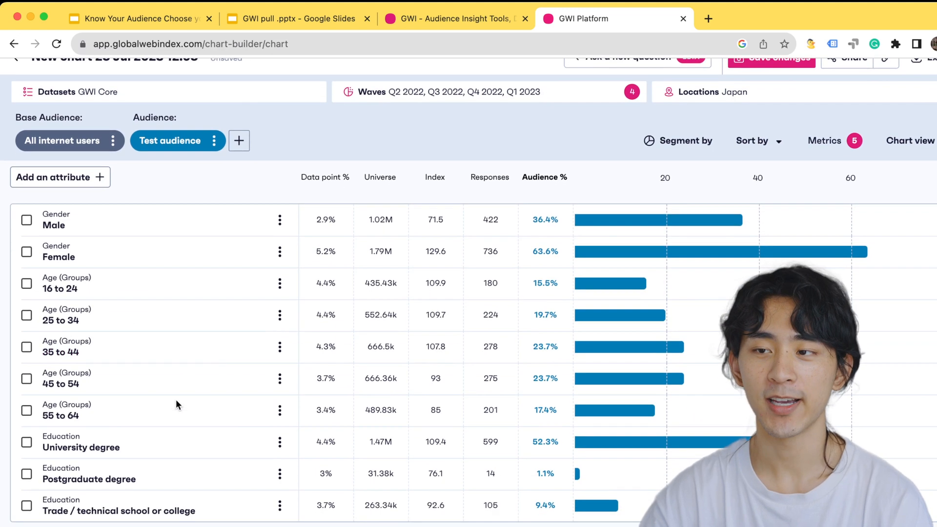
scroll(205, 414, "down", 1)
mouse_move(244, 444)
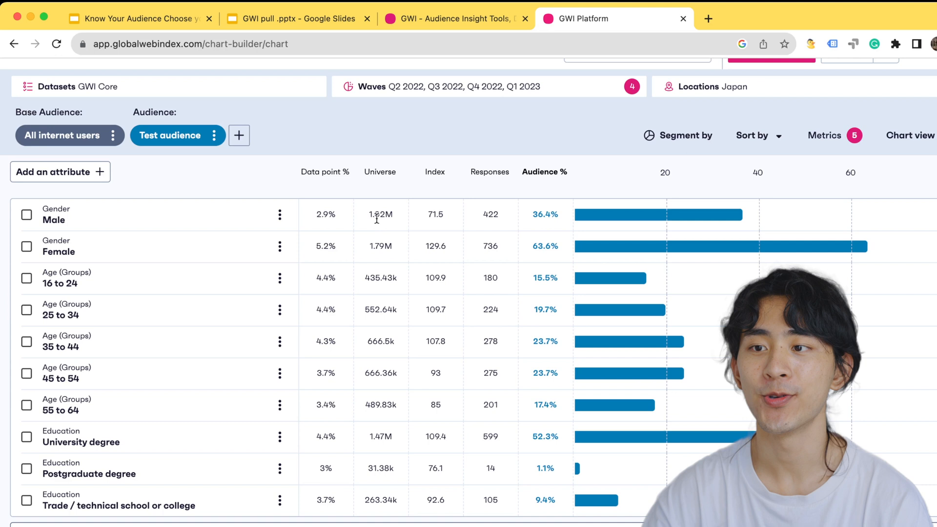
Examine the Responses column for the gender, age and postgraduate rows, and check the Test audience's sample size
double_click(491, 215)
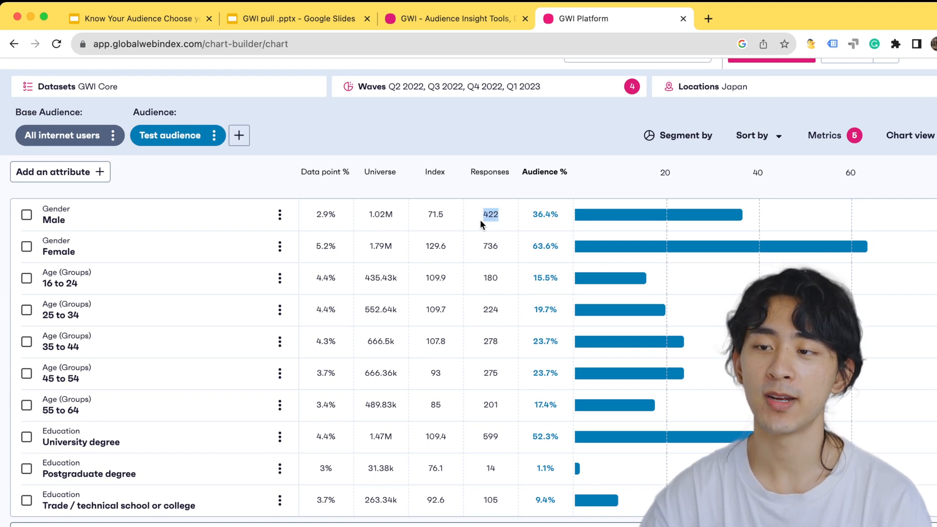
left_click(491, 468)
left_click_drag(483, 210, 491, 277)
left_click(491, 277)
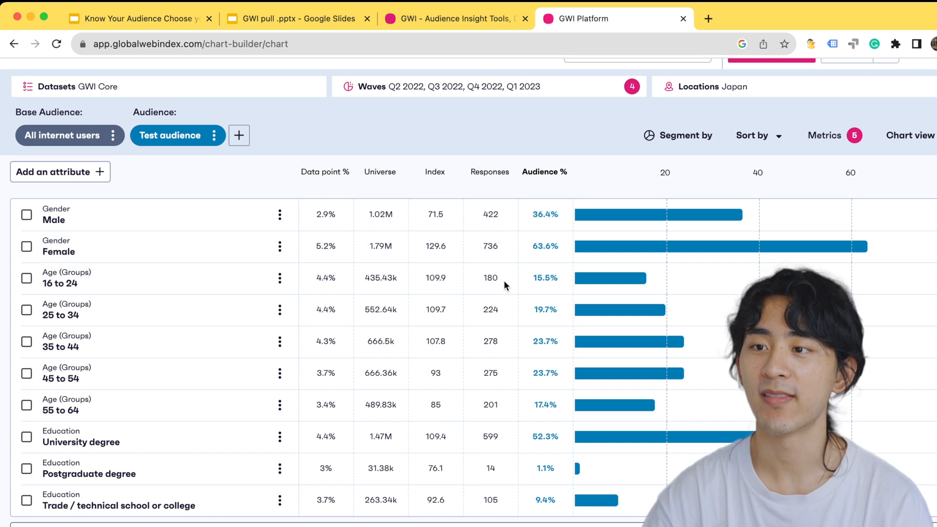
scroll(439, 280, "up", 2)
mouse_move(191, 153)
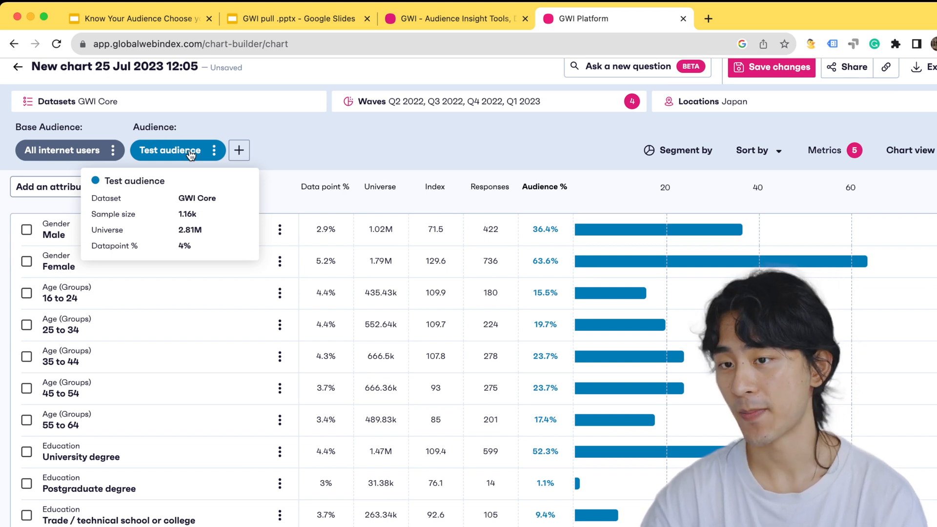
Examine the Audience % values for the Female, age group and University degree rows
double_click(543, 261)
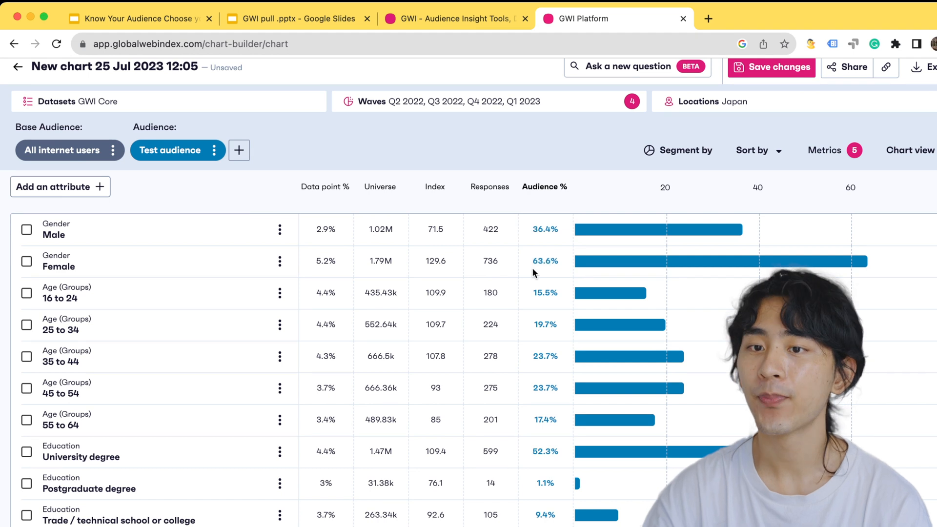
left_click_drag(531, 262, 556, 260)
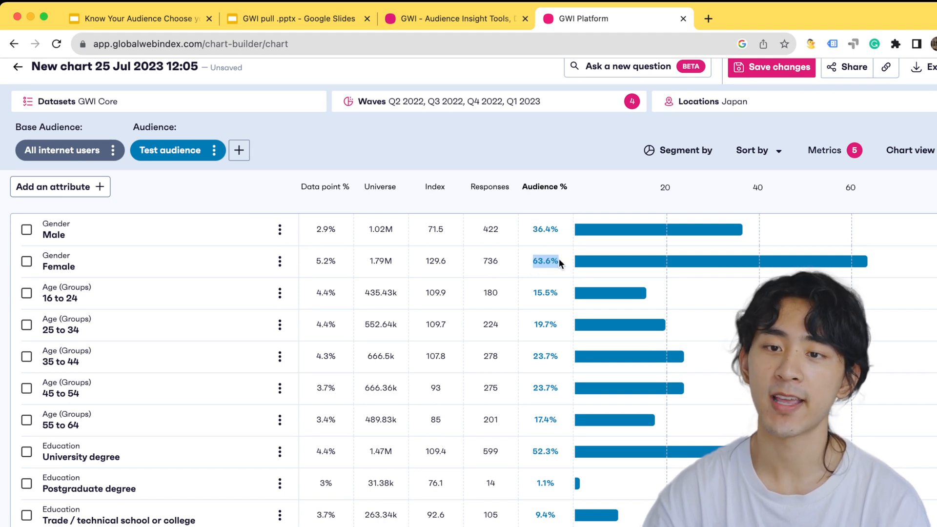
scroll(488, 352, "down", 1)
left_click(547, 277)
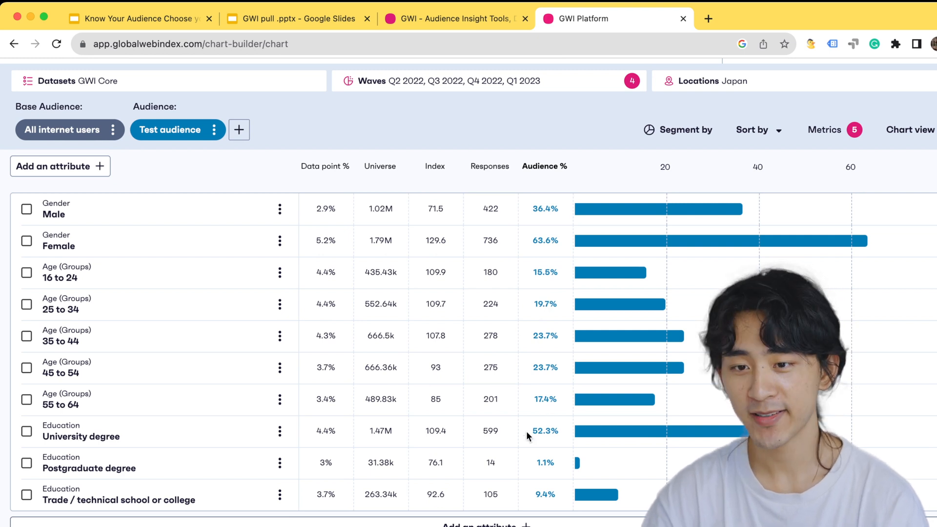
left_click(557, 429)
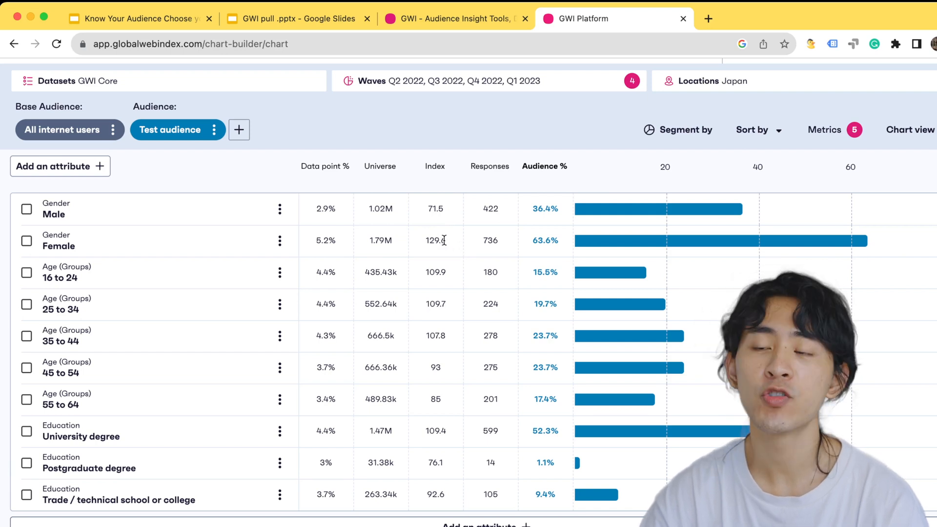
Compare the Index values of the Male and Female rows and of the age groups from 16 to 44
left_click_drag(448, 244, 418, 242)
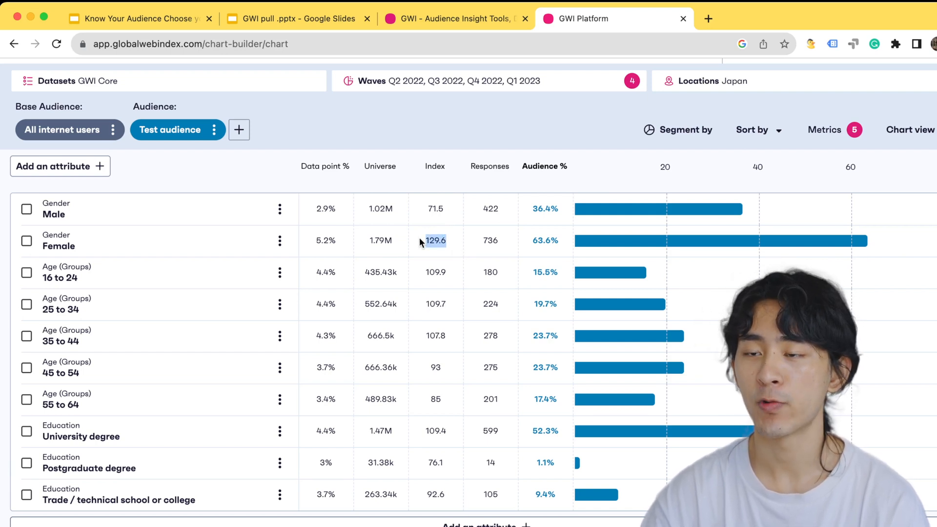
left_click_drag(428, 209, 444, 206)
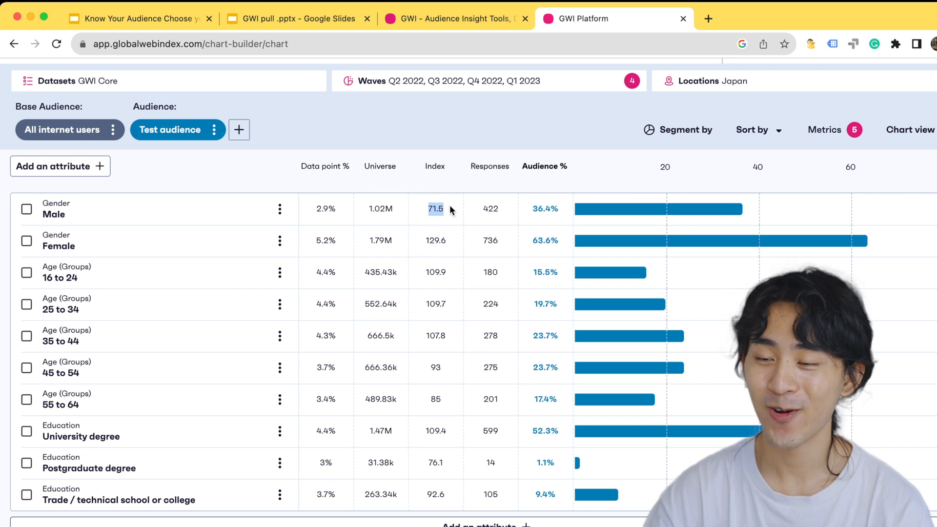
left_click_drag(424, 271, 447, 273)
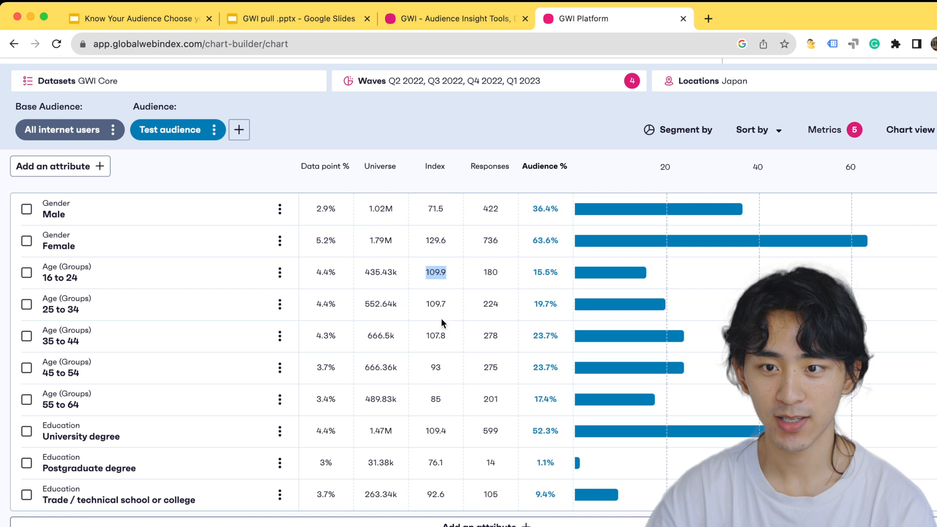
left_click(420, 335)
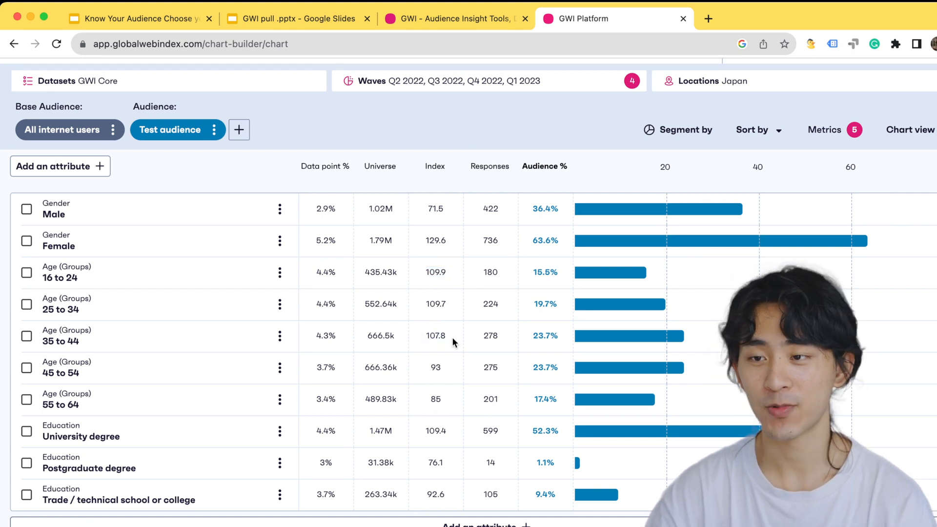
left_click_drag(449, 334, 436, 277)
left_click(427, 268)
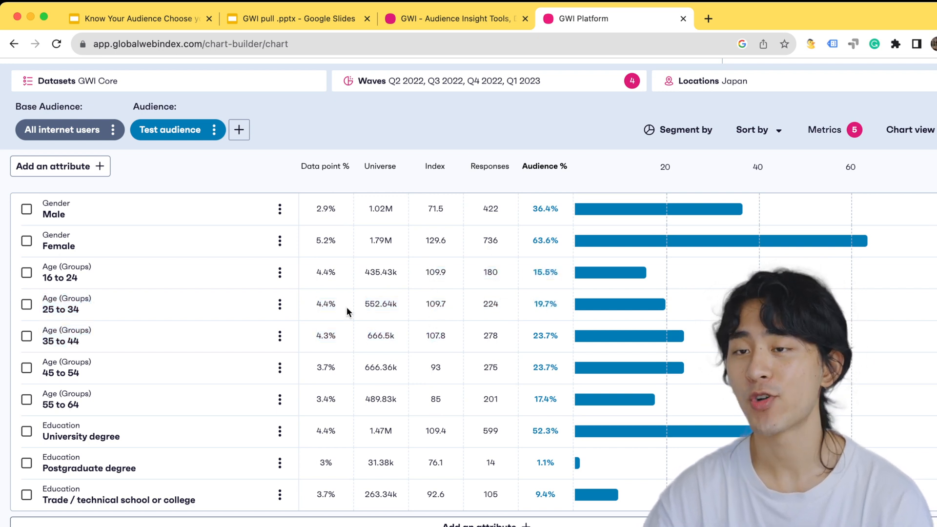
Switch to the Google Slides deck and review the "What they like" question with its behaviour and brand discovery points
left_click(324, 27)
key("ctrl+shift+Tab")
left_click_drag(252, 268, 420, 312)
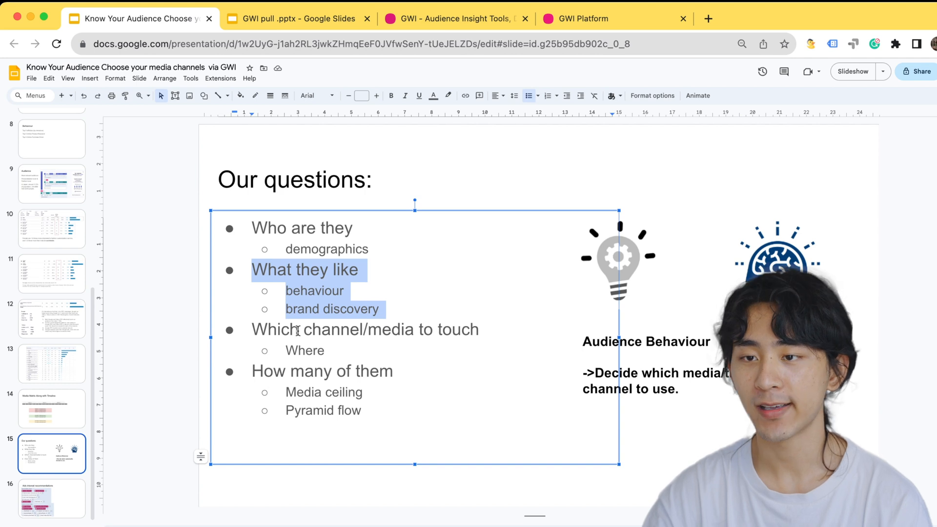
left_click(296, 312)
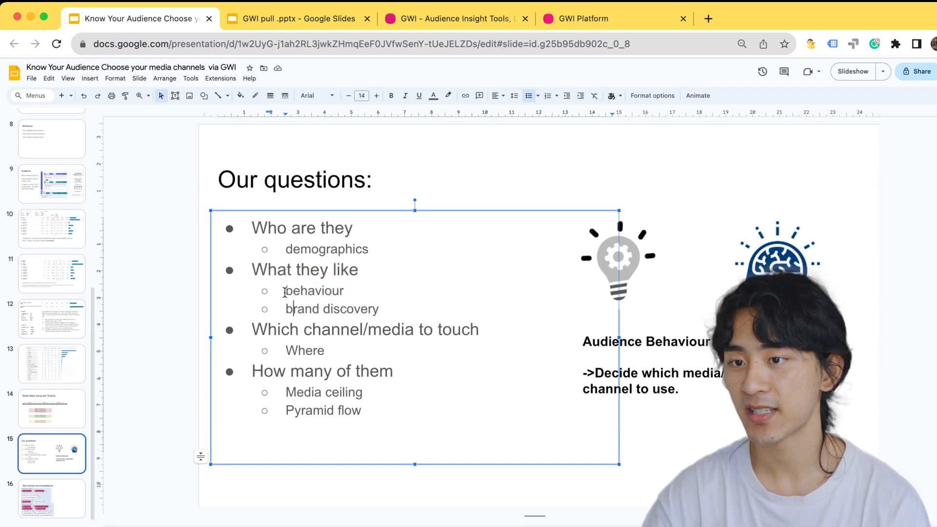
left_click_drag(287, 291, 358, 293)
Back in the GWI chart, open the All Personas question in Attitudes and Lifestyle and select Smart Connectors through Mobile Dependents
left_click(576, 20)
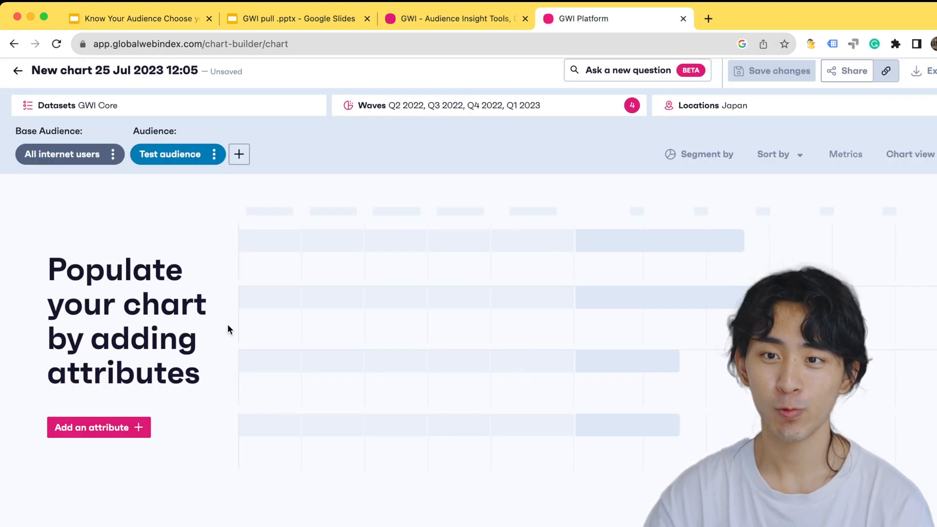
left_click(106, 426)
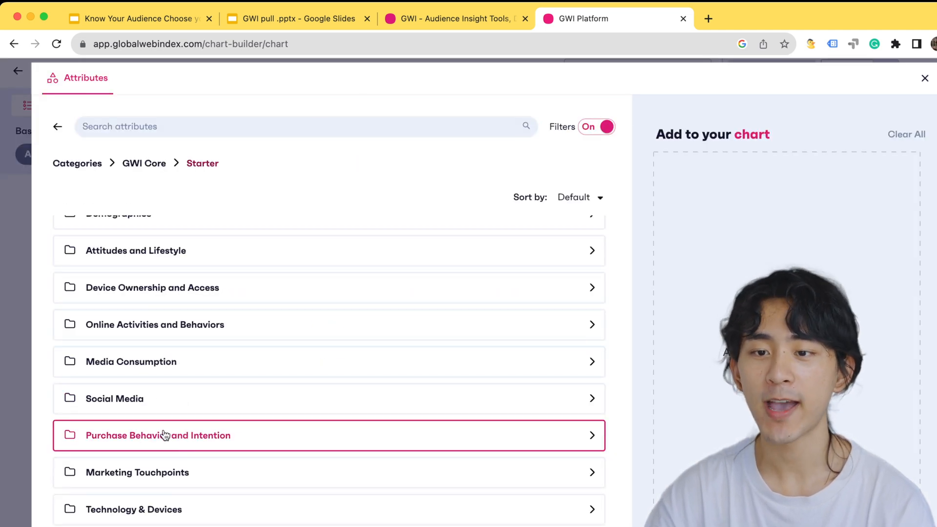
left_click(151, 436)
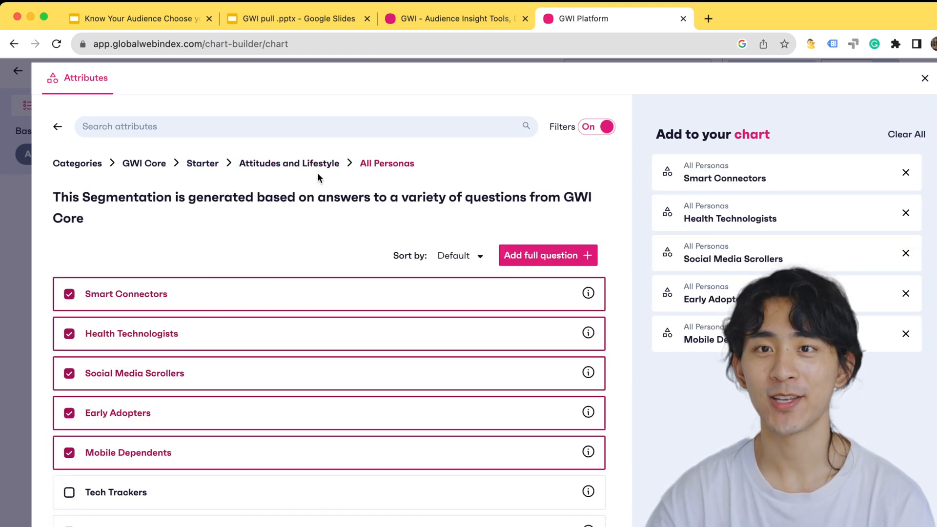
Select the Tech Trackers, Tech Confident, Tech Suspicious, Online Activists, Socialites and Shopaholics personas
scroll(205, 374, "down", 2)
left_click(193, 408)
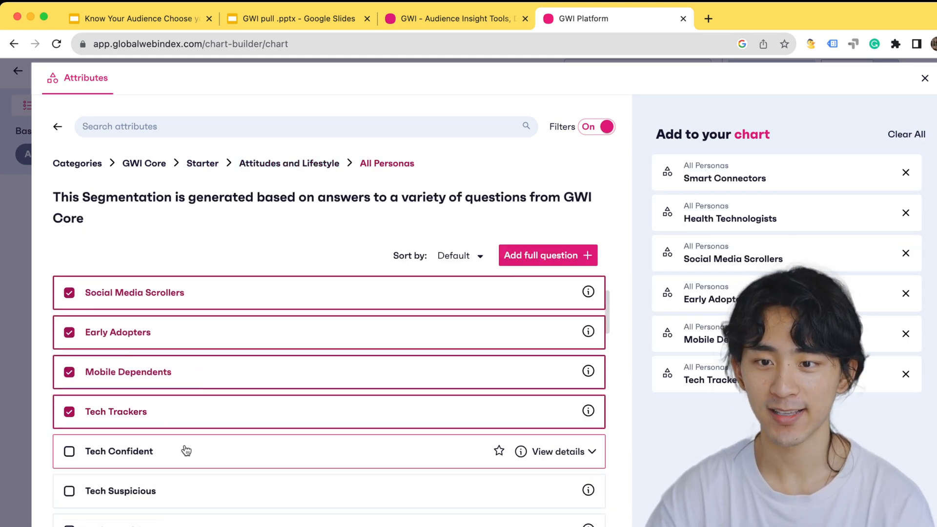
left_click(184, 447)
left_click(184, 495)
scroll(186, 494, "down", 2)
left_click(205, 438)
left_click(216, 474)
left_click(216, 516)
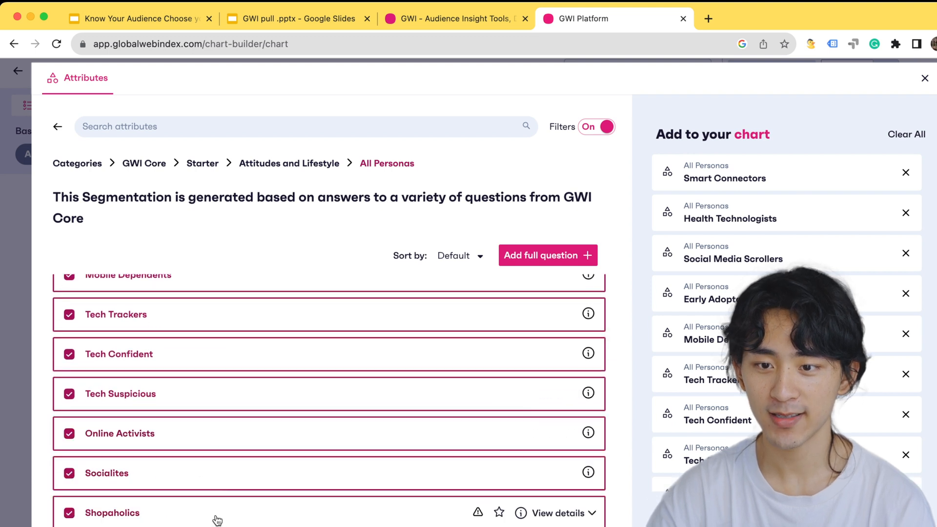
Select the Foodies, Daredevils, Brand-loyalists, Gamers, Esports Fans and Sports Fans personas and add all chosen personas to the chart
scroll(216, 519, "down", 8)
left_click(220, 306)
left_click(222, 350)
left_click(223, 385)
left_click(215, 426)
left_click(213, 462)
left_click(211, 505)
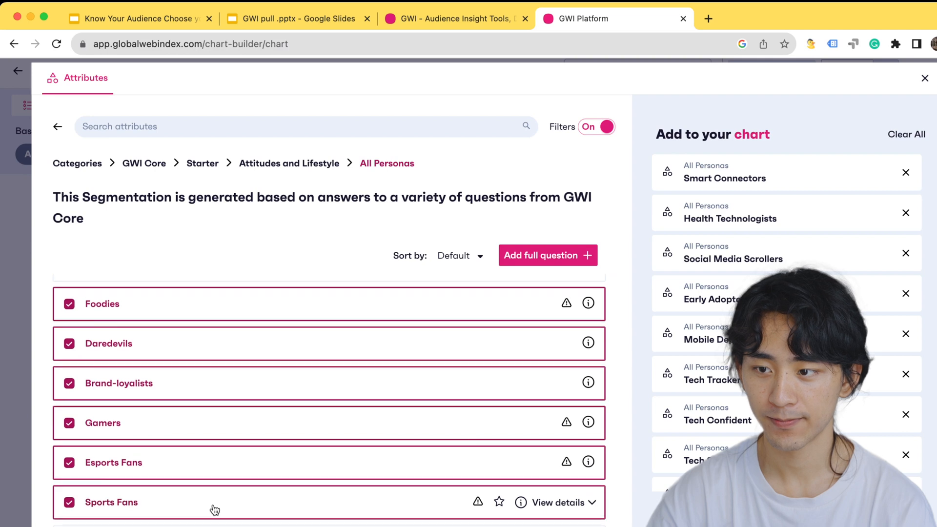
scroll(211, 507, "down", 5)
scroll(230, 359, "up", 10)
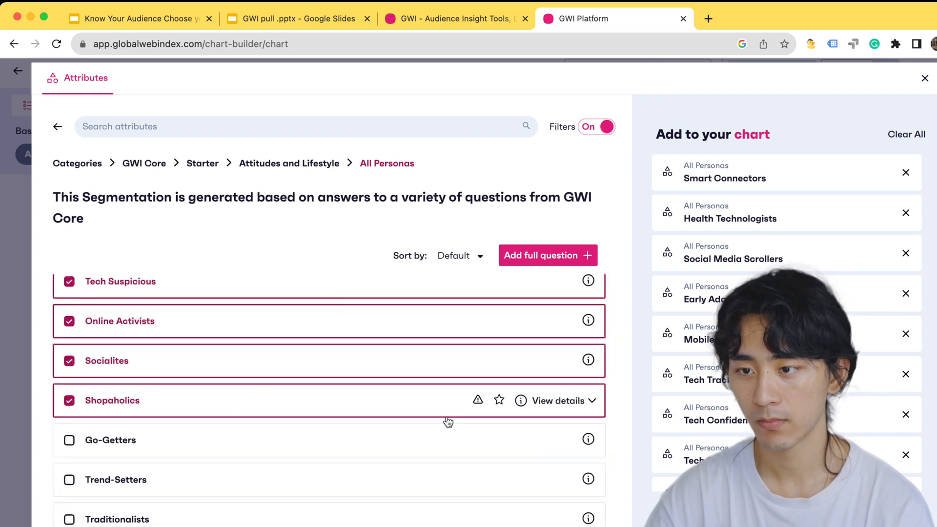
scroll(446, 421, "up", 5)
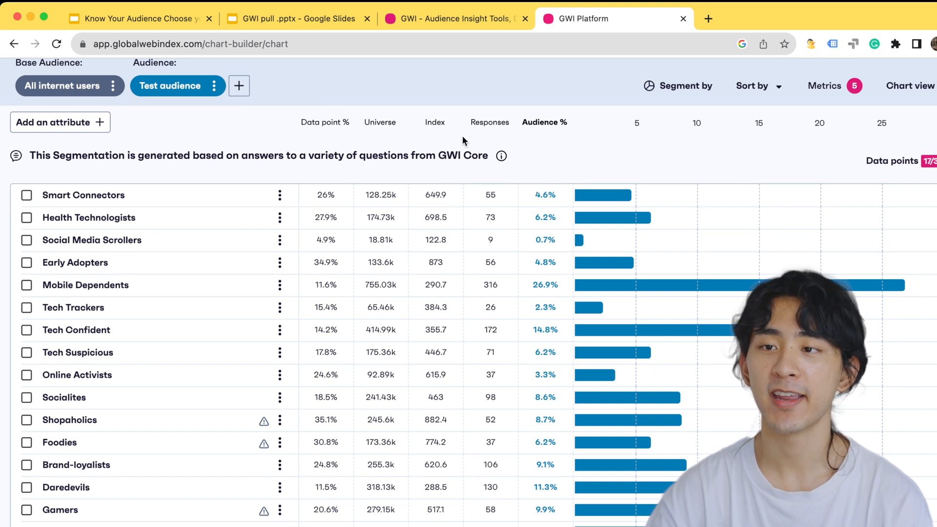
Look over the persona rows in the chart and check the available sorting options
mouse_move(113, 224)
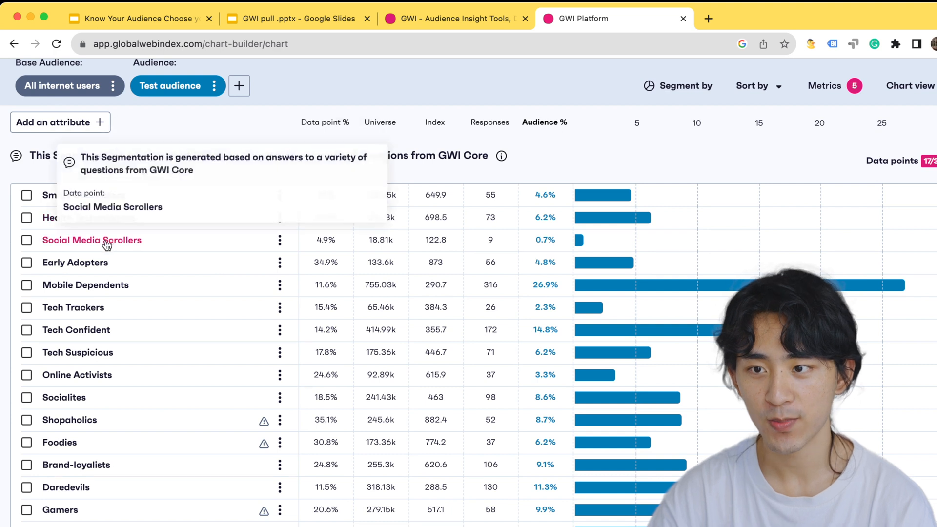
scroll(93, 264, "up", 3)
left_click(747, 173)
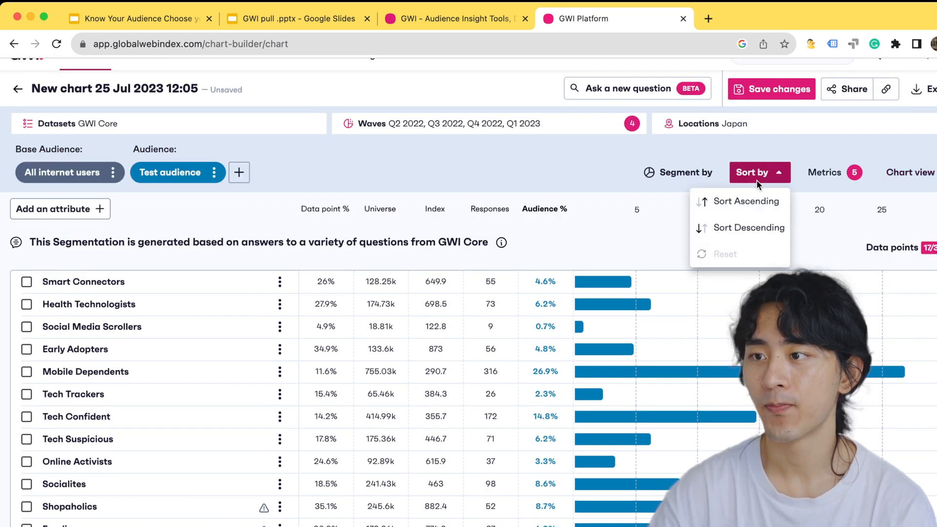
scroll(465, 208, "down", 1)
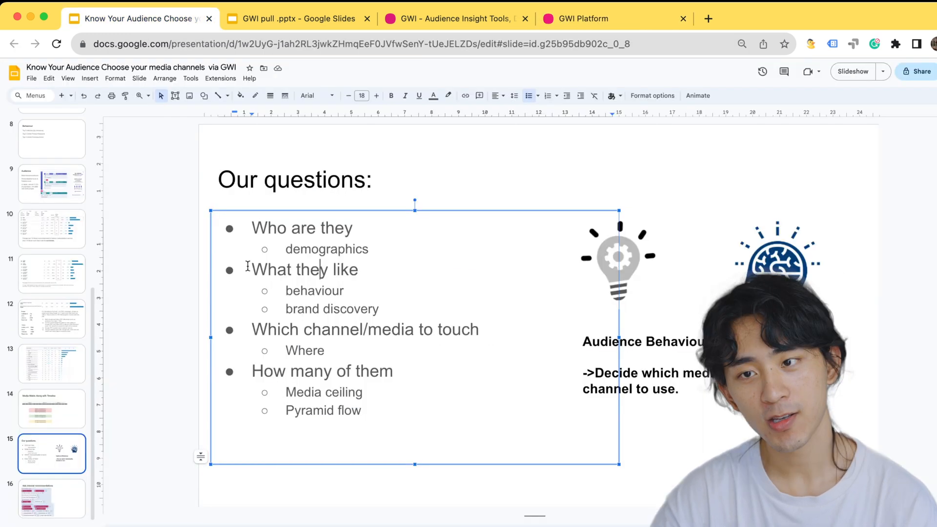
Switch to the Google Slides deck and review the "What they like" and "Which channel/media to touch" questions
left_click_drag(251, 268, 392, 309)
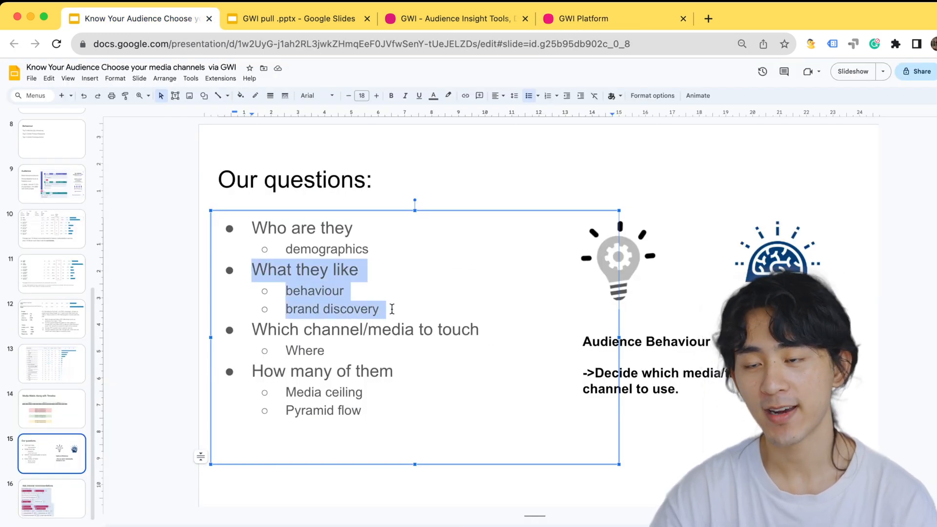
left_click(389, 308)
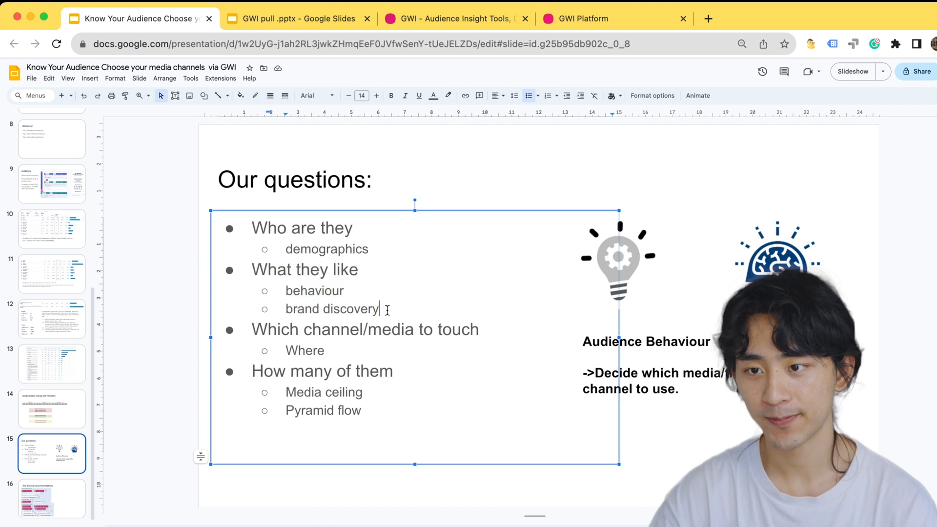
left_click_drag(251, 330, 334, 355)
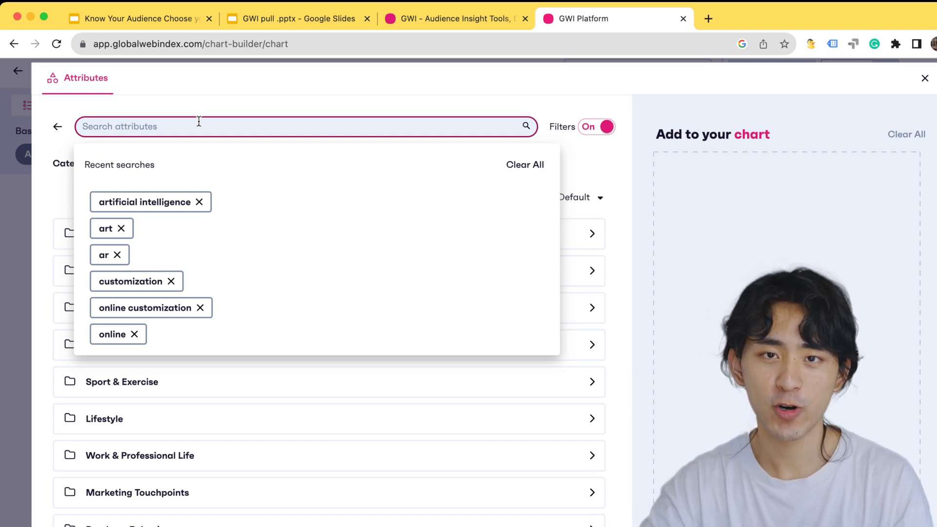
In the GWI attribute browser, search for Youtube and select YouTube under TV, Film and Video Services: Engagement
type("Y")
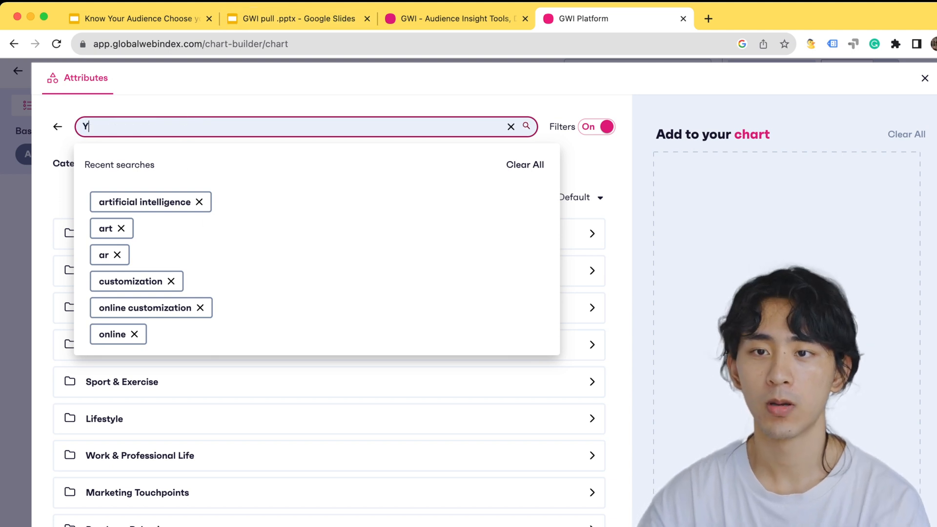
type("outube")
key("Return")
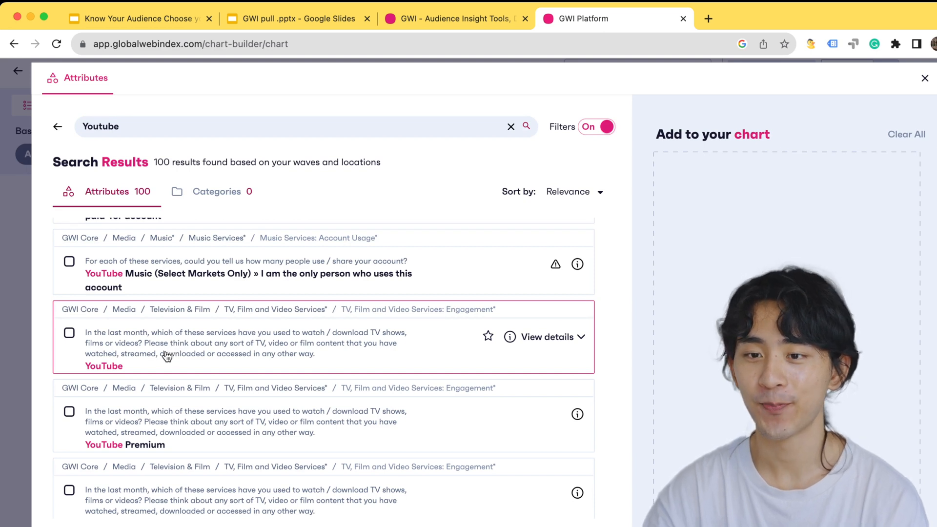
left_click(175, 360)
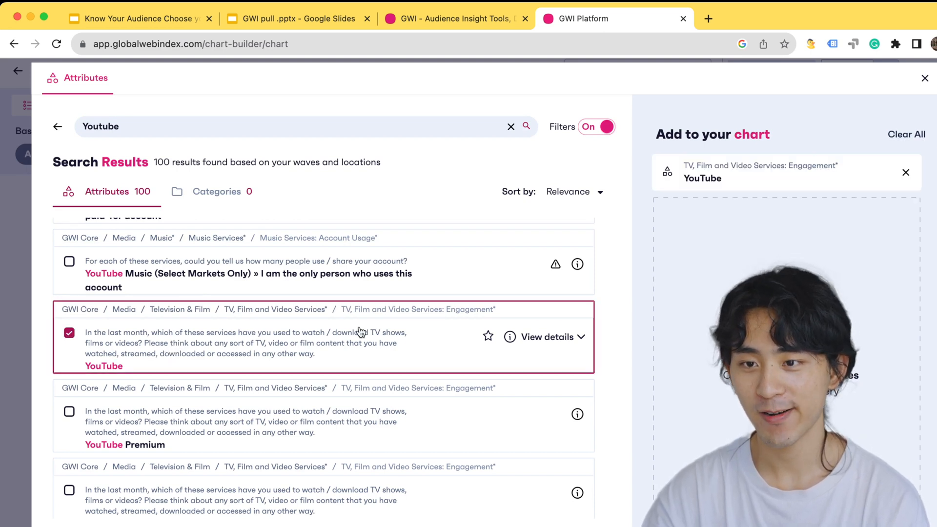
Open the TV, Film and Video Services: Engagement question and also select Disney+, Discovery+ and Netflix
left_click(326, 312)
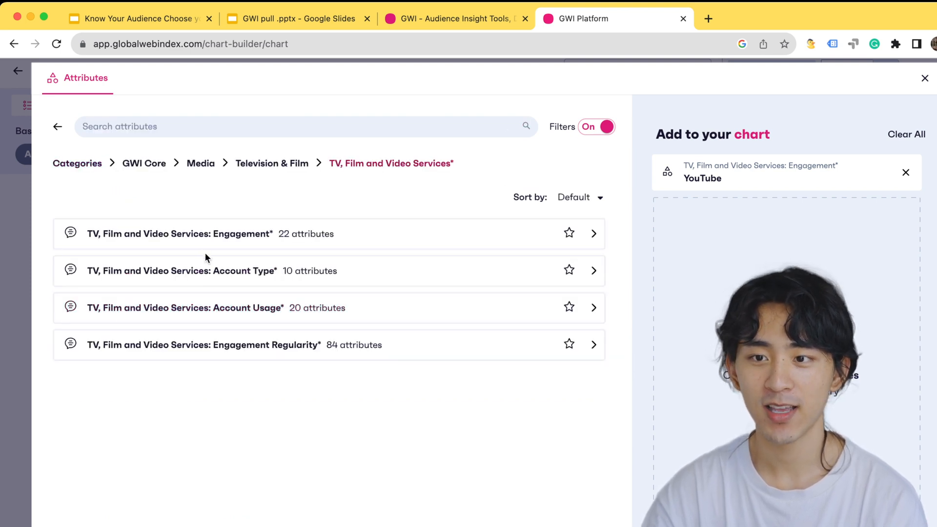
left_click(203, 233)
scroll(98, 355, "down", 4)
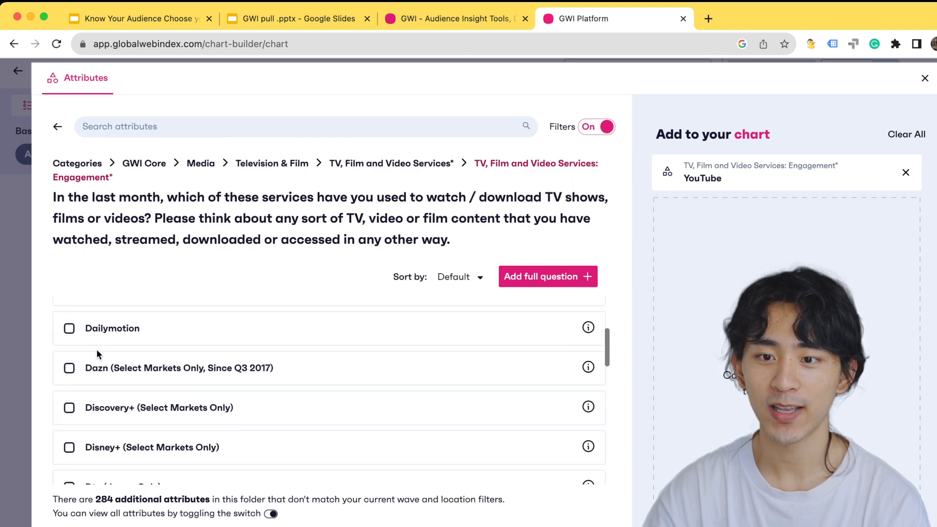
scroll(96, 349, "down", 1)
left_click(67, 393)
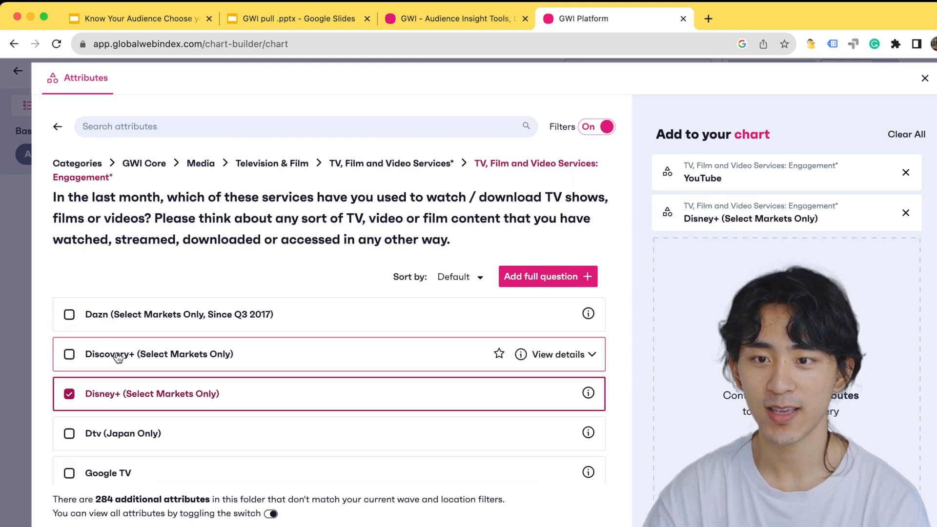
left_click(118, 354)
scroll(115, 371, "down", 5)
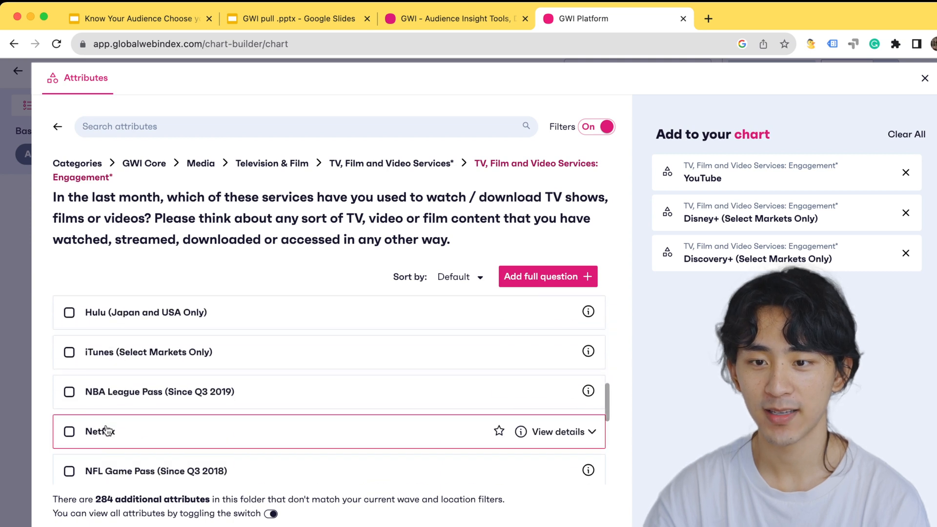
left_click(107, 431)
Search the attributes for social media and select Instagram, Discord, LINE and Twitter as favorite social media services
left_click(170, 119)
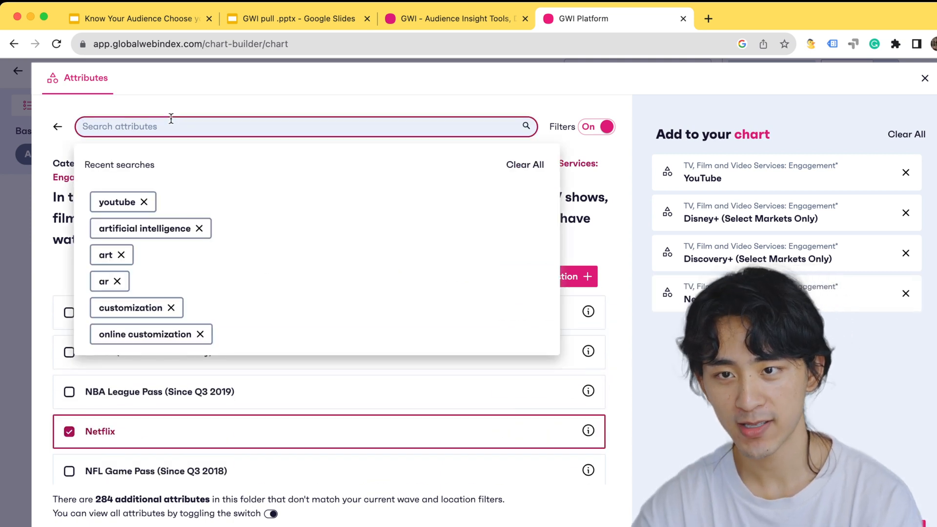
type("social media")
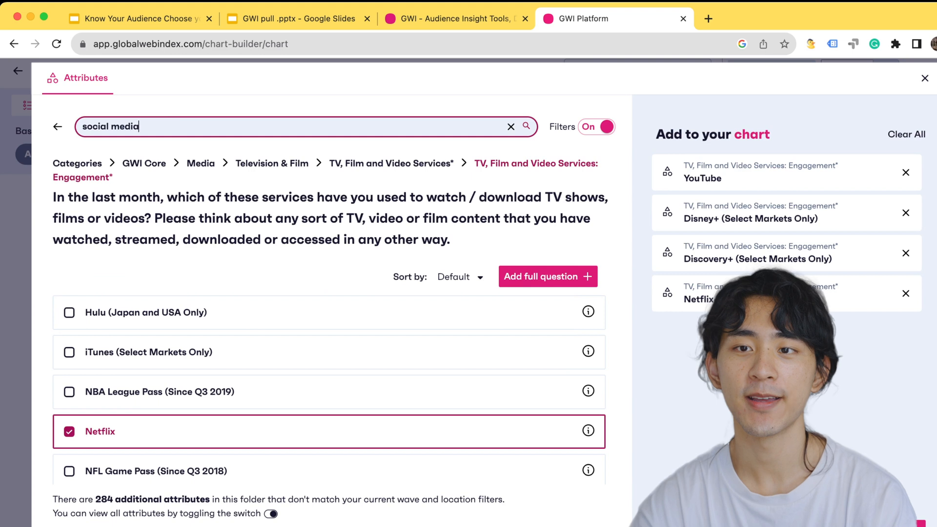
key("Return")
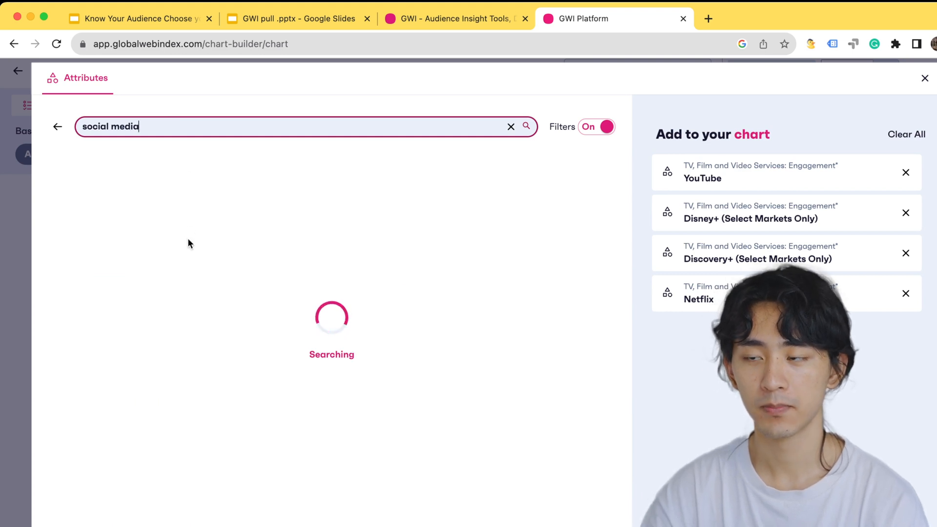
left_click(167, 253)
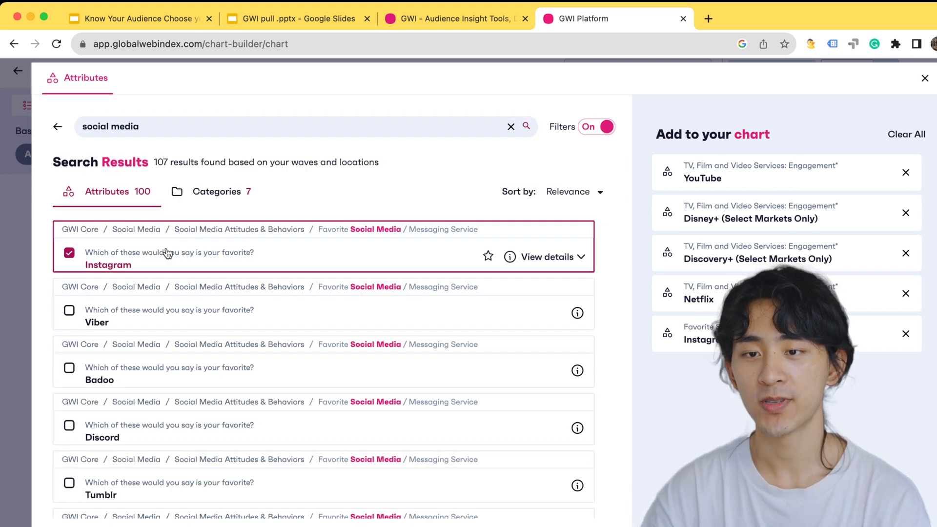
left_click(145, 446)
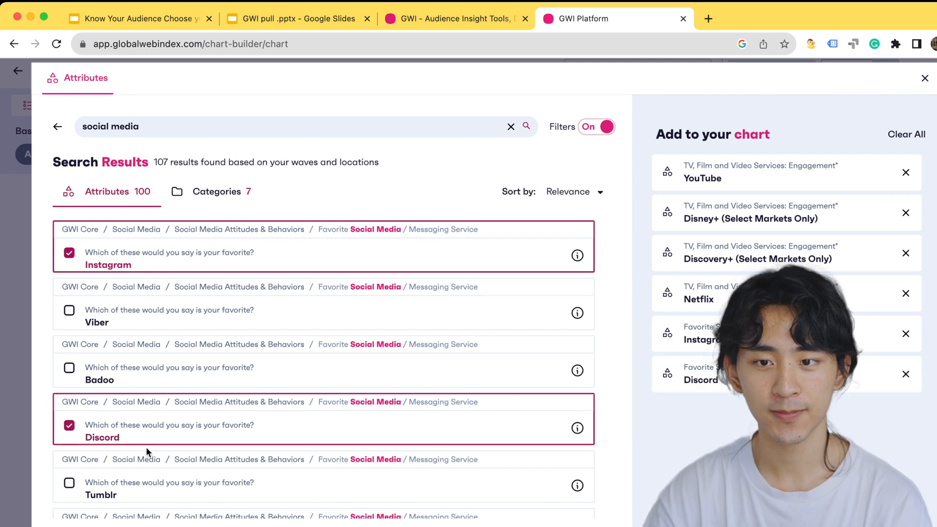
scroll(145, 446, "down", 3)
left_click(149, 425)
left_click(152, 472)
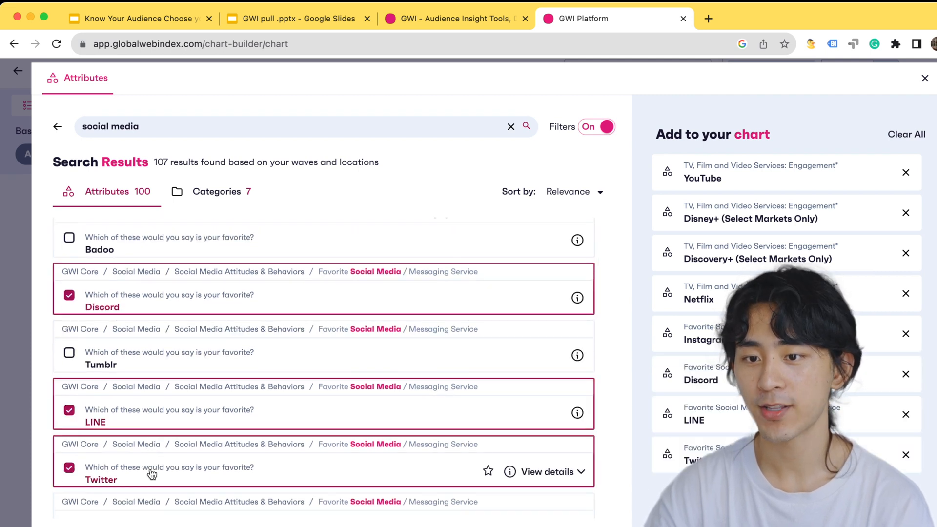
Select Viadeo, WhatsApp, Skype and Tango as favorite services too, and add all chosen media attributes to the chart
scroll(151, 470, "down", 3)
left_click(157, 414)
scroll(157, 414, "down", 2)
left_click(161, 373)
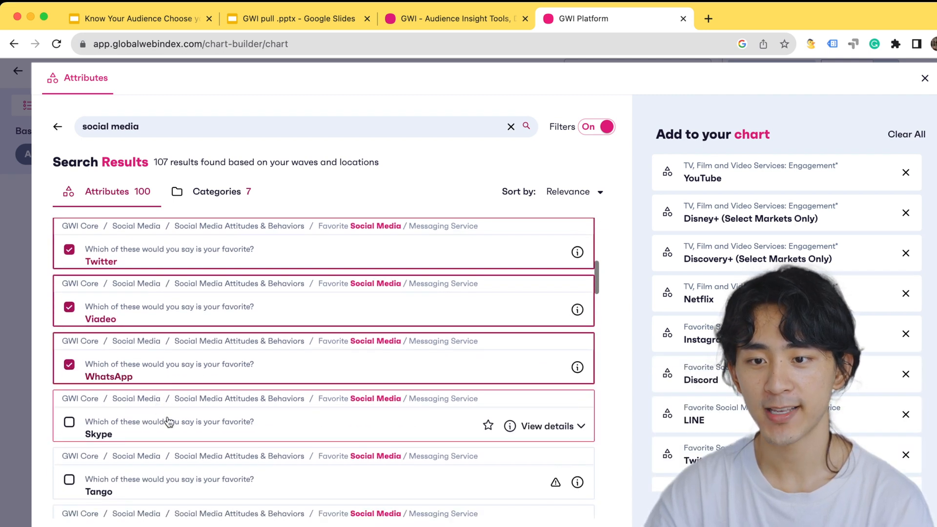
left_click(169, 422)
left_click(167, 472)
left_click(787, 510)
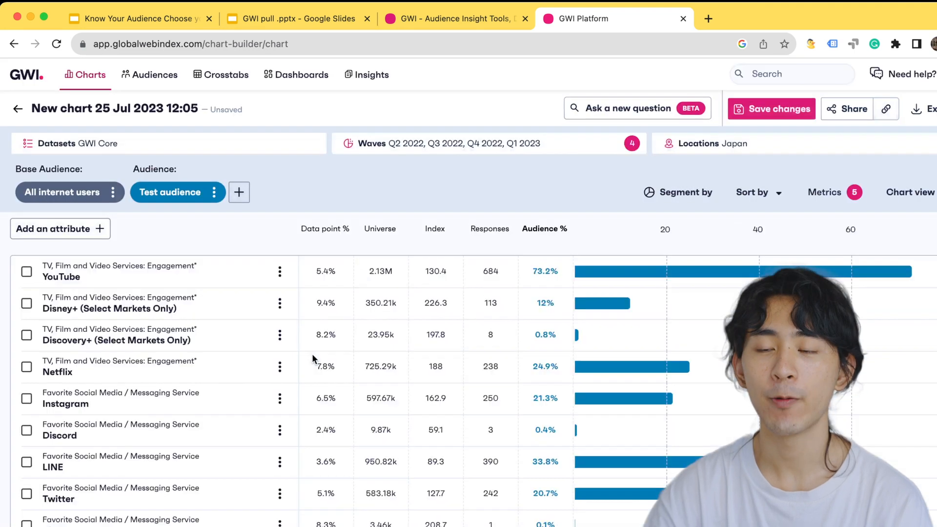
Examine the Audience % and Index values of the YouTube, Instagram, Twitter and Apple TV+ rows
scroll(410, 381, "down", 2)
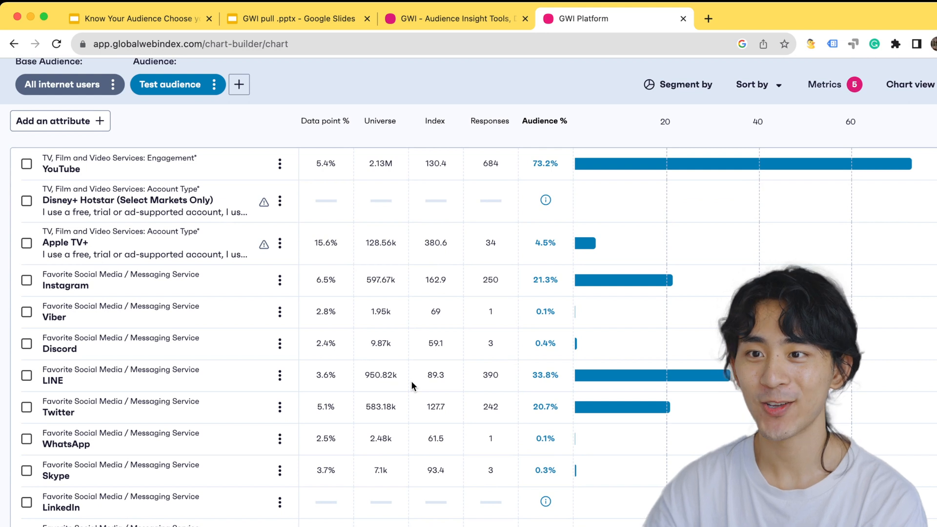
mouse_move(699, 180)
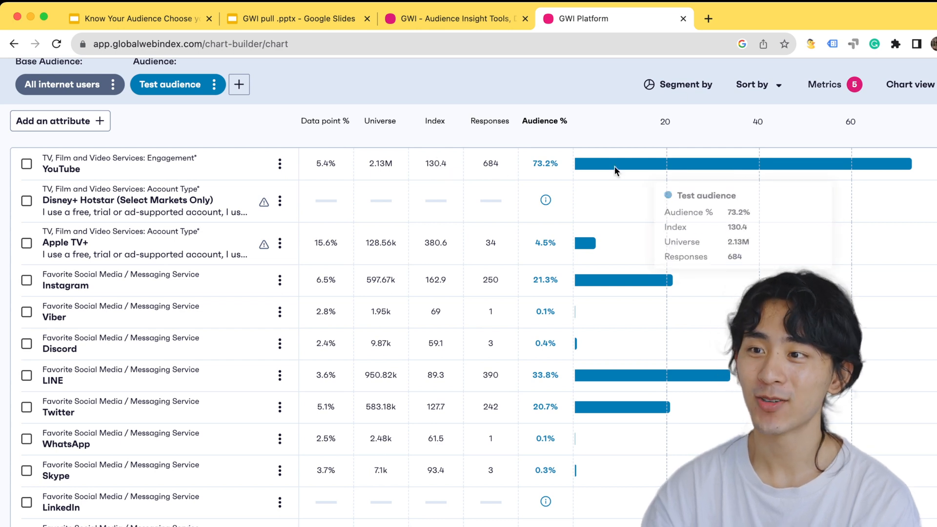
mouse_move(690, 163)
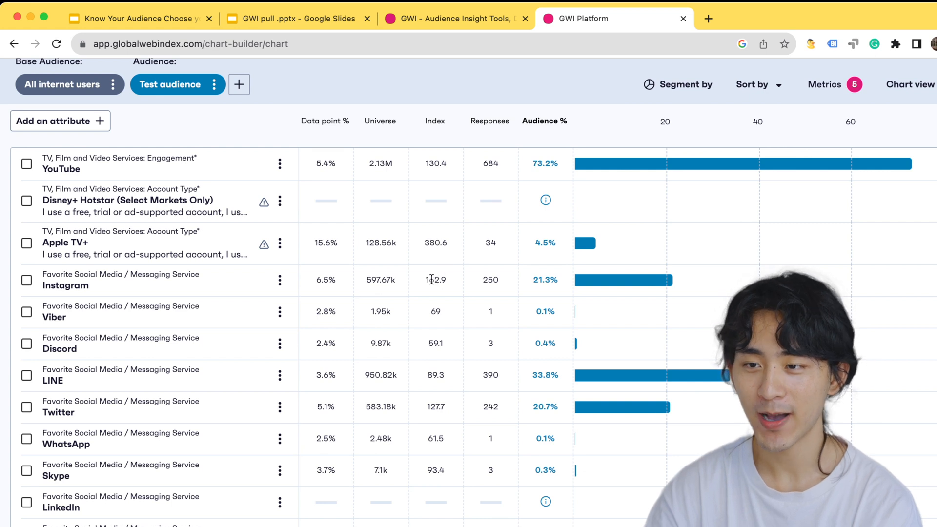
left_click_drag(424, 276, 452, 277)
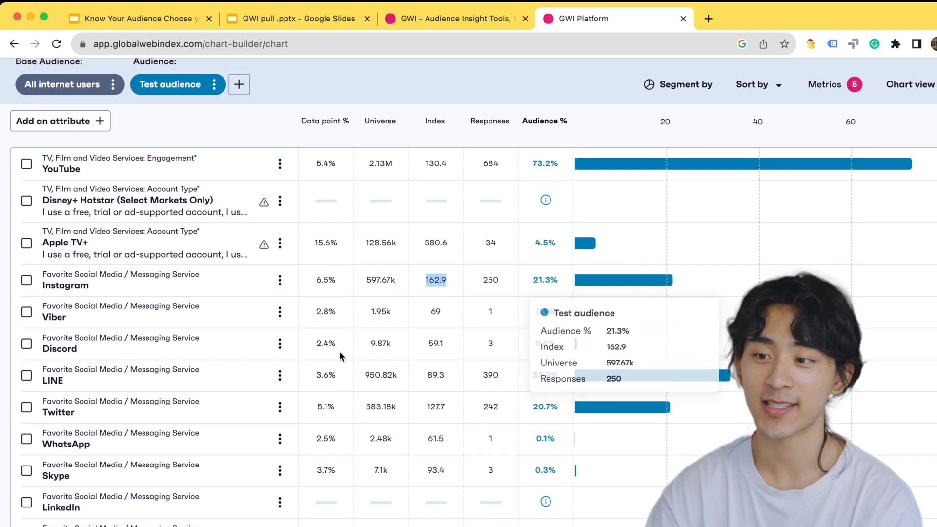
left_click(440, 403)
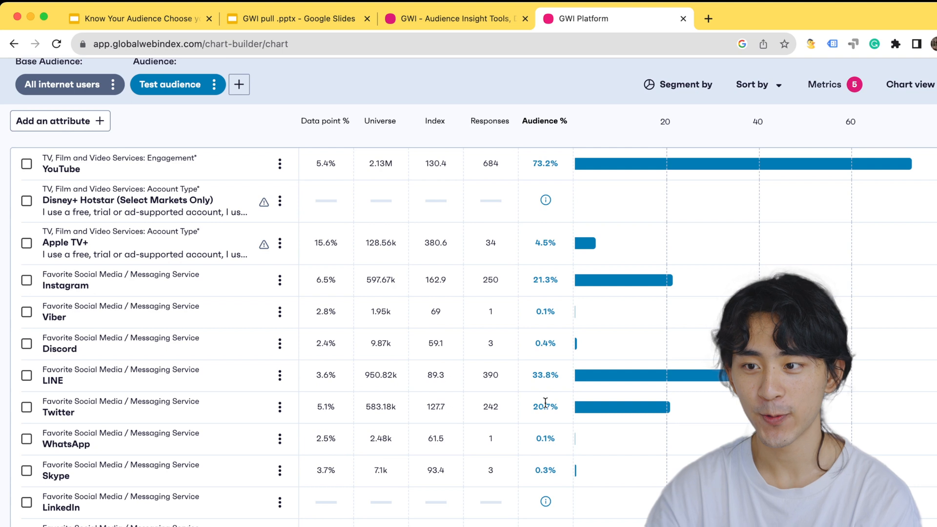
mouse_move(610, 409)
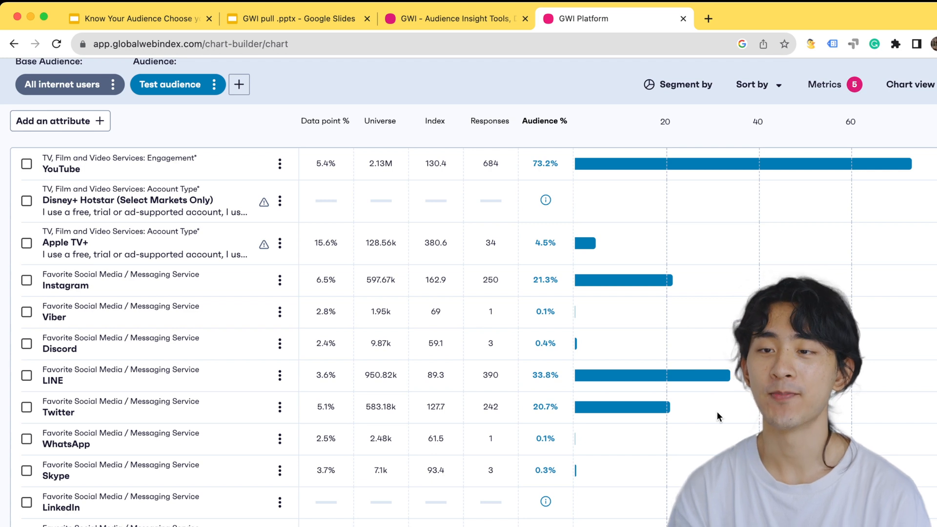
mouse_move(612, 284)
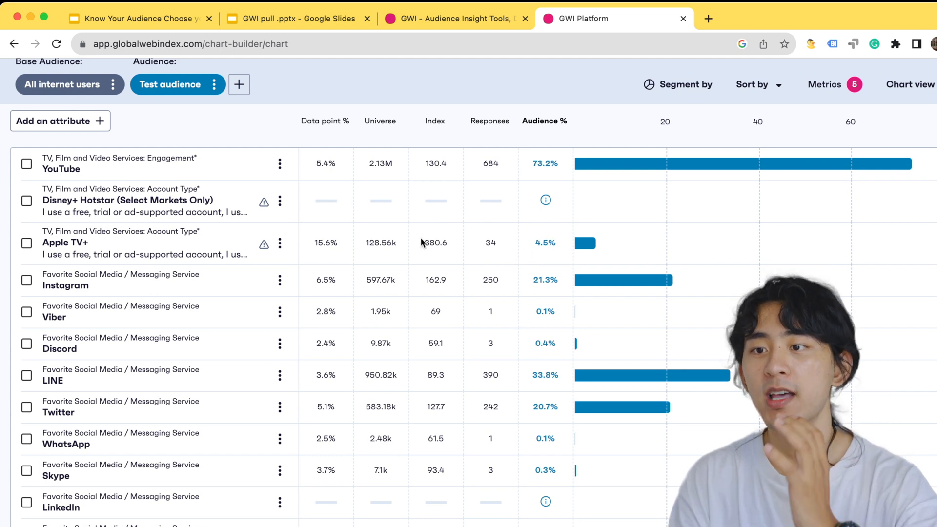
left_click_drag(420, 237, 450, 242)
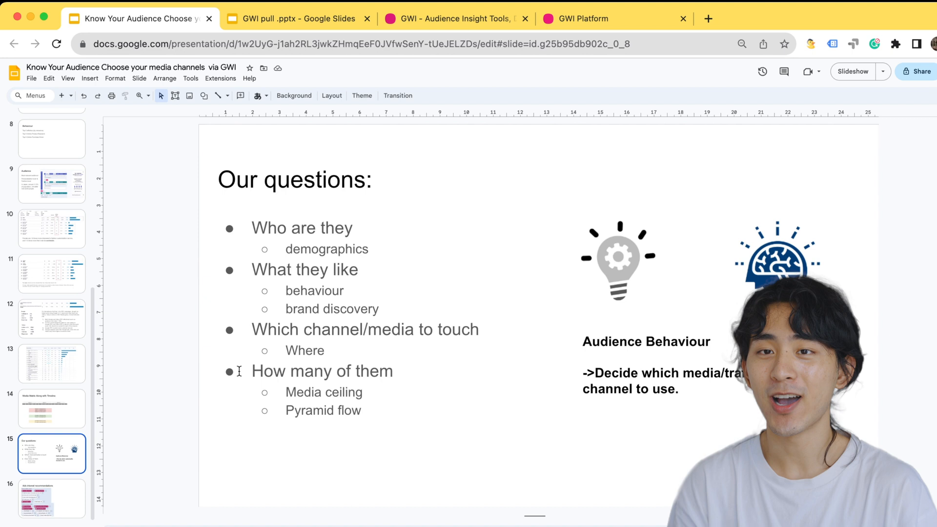
Switch to the Google Slides deck and review the "Who are they" and "What they like" questions
left_click_drag(252, 226, 361, 244)
left_click(273, 282)
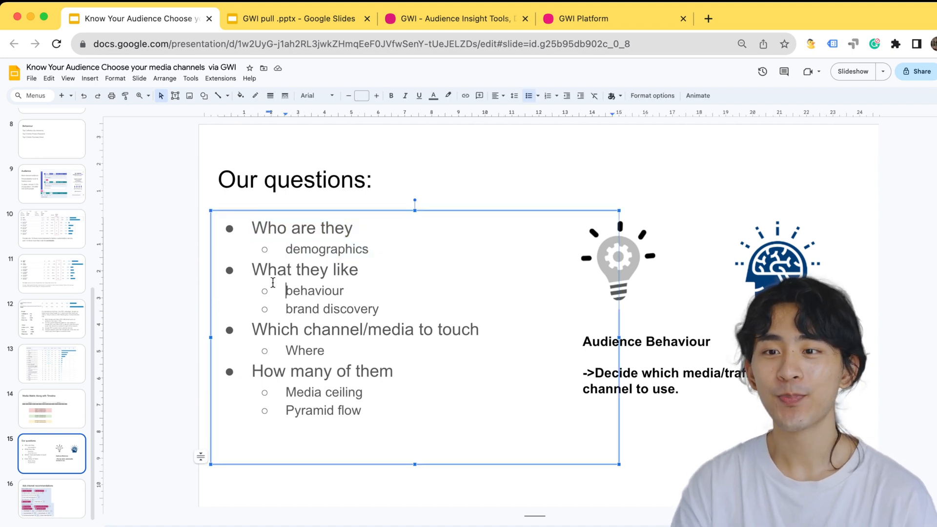